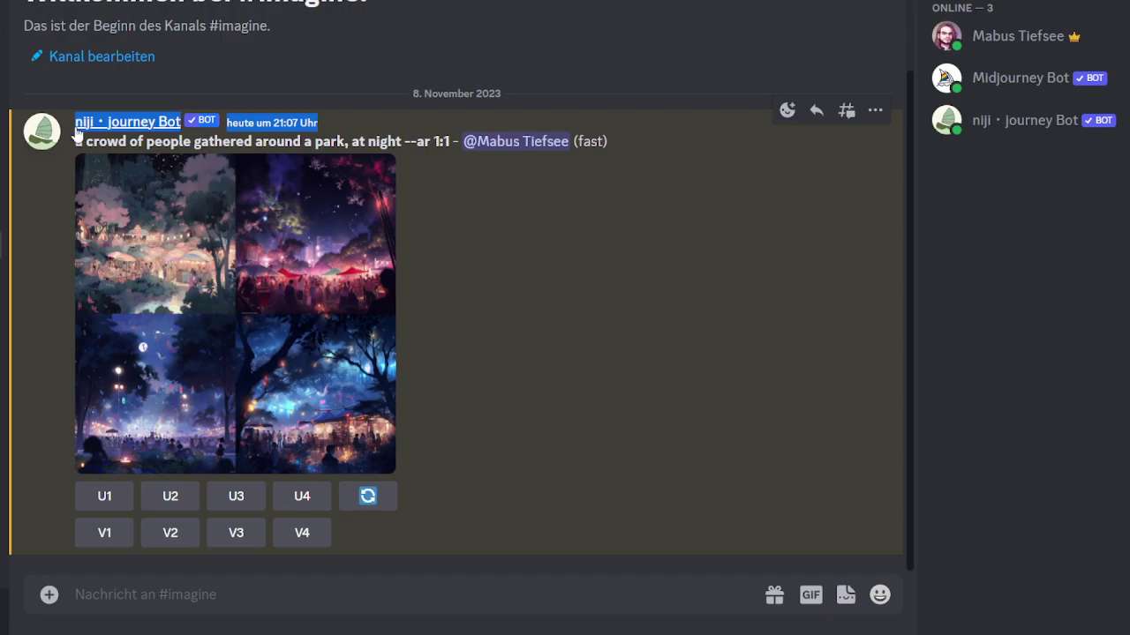
Rerun the night park crowd prompt with "--no anime, tonny, cartoon" inserted before the aspect ratio parameter
{"action": "left_click", "coordinate": [65, 145]}
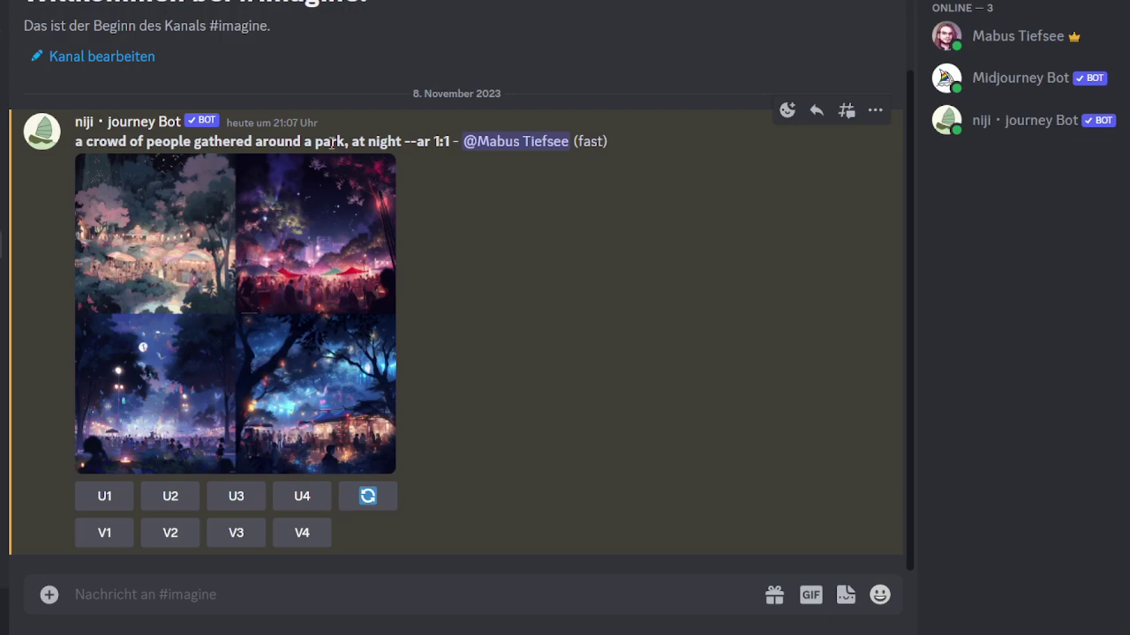
{"action": "left_click", "coordinate": [368, 496]}
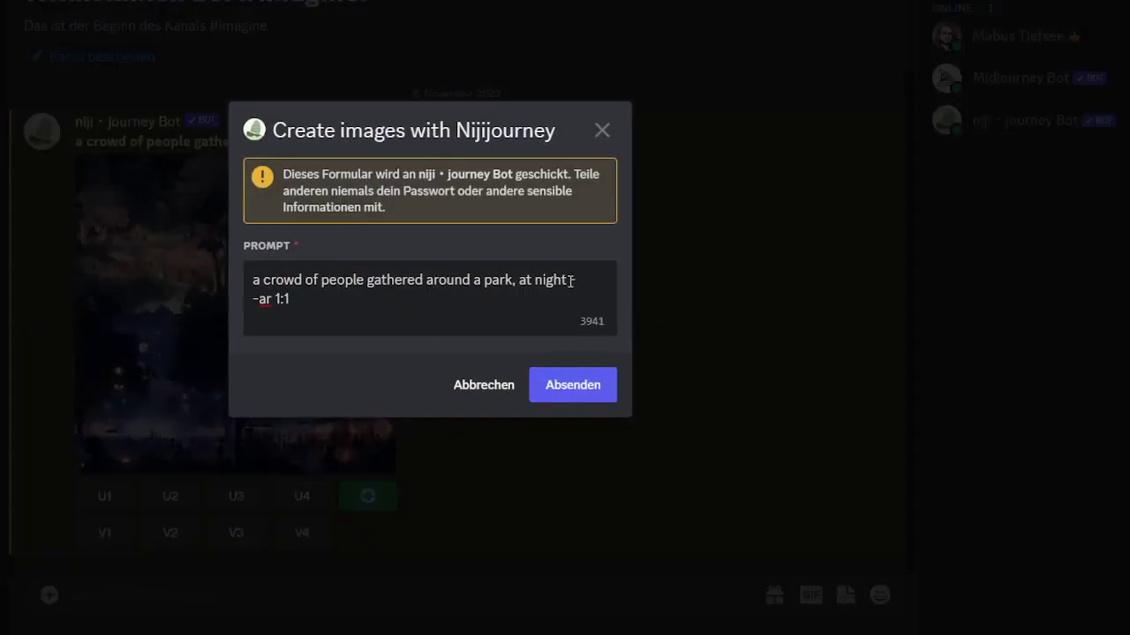
{"action": "type", "text": "--no anime"}
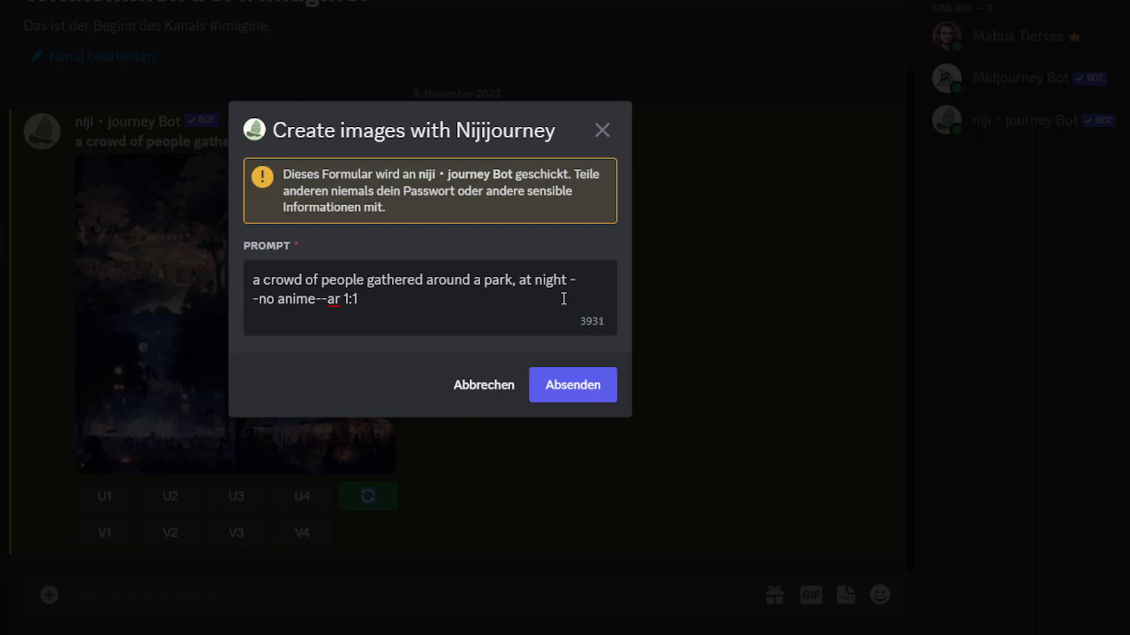
{"action": "type", "text": ", "}
{"action": "type", "text": "tonny, and"}
{"action": "key", "text": "BackSpace"}
{"action": "key", "text": "BackSpace"}
{"action": "key", "text": "BackSpace"}
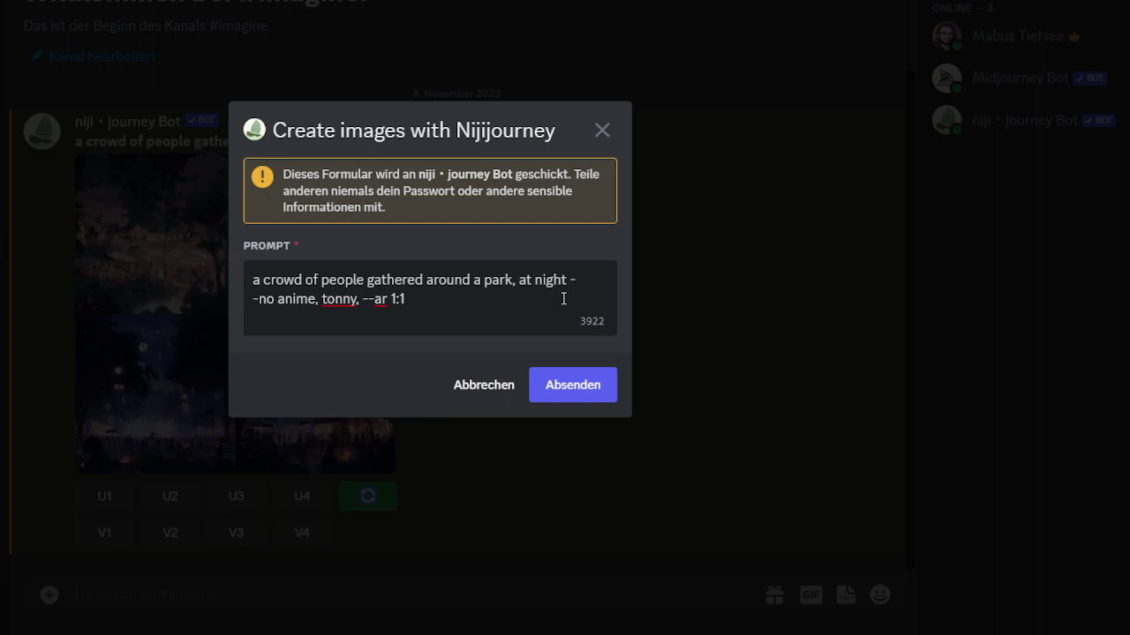
{"action": "type", "text": "cartoon"}
{"action": "left_click_drag", "start_coordinate": [569, 281], "coordinate": [281, 304]}
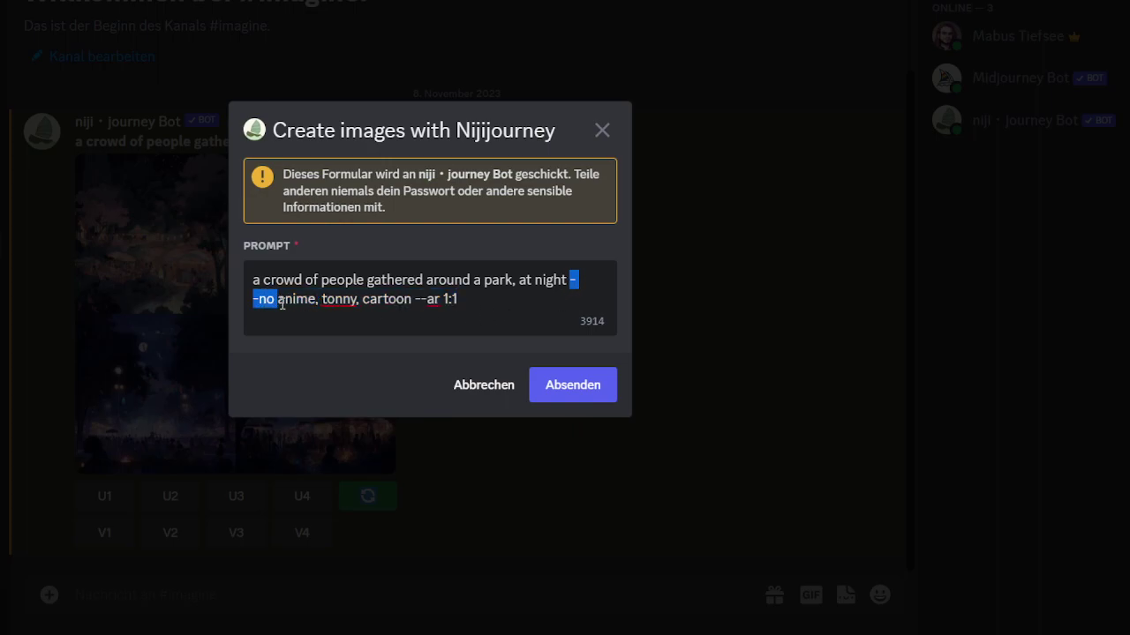
{"action": "left_click", "coordinate": [592, 397]}
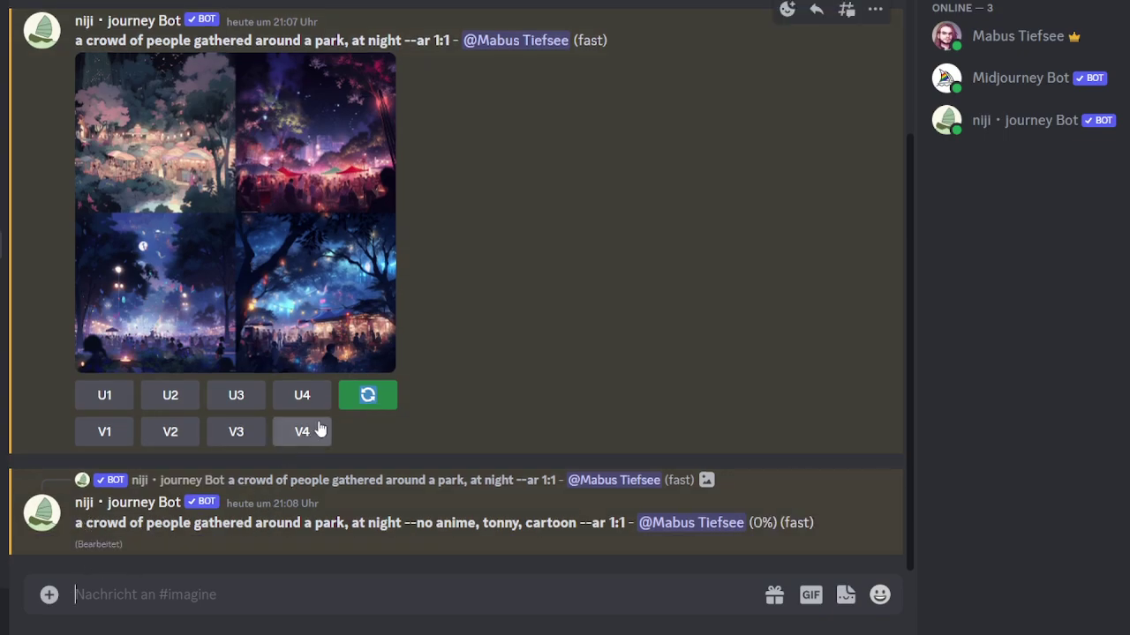
Reopen the original park prompt for a rerun and insert "--no forest, trees, plants" before "--ar 1:1"
{"action": "left_click", "coordinate": [367, 399]}
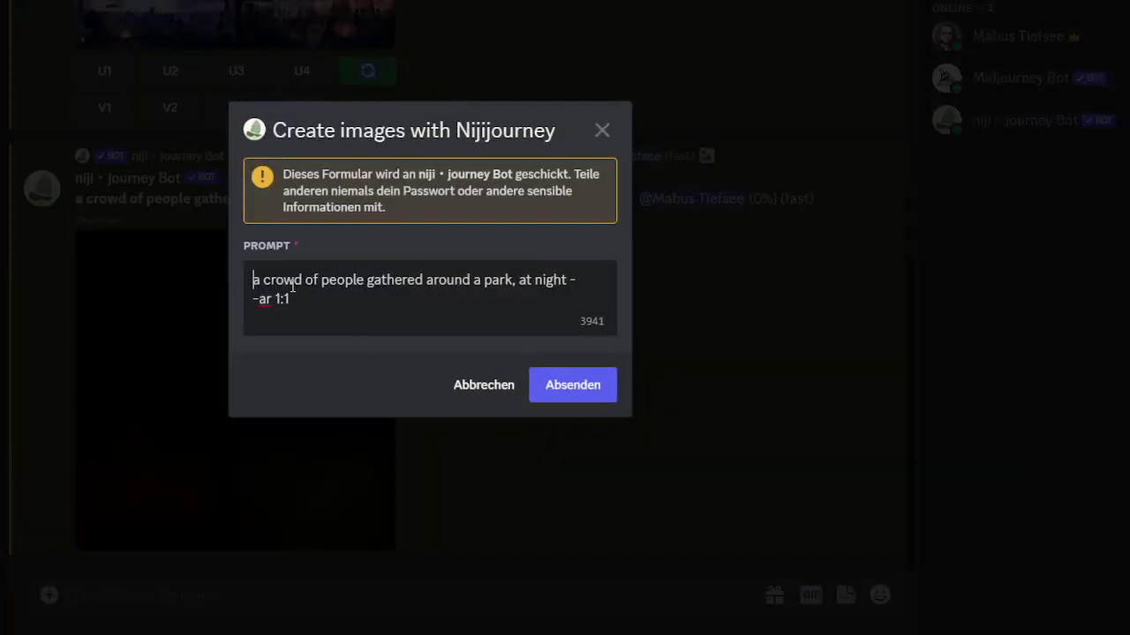
{"action": "left_click", "coordinate": [575, 279]}
{"action": "key", "text": "BackSpace"}
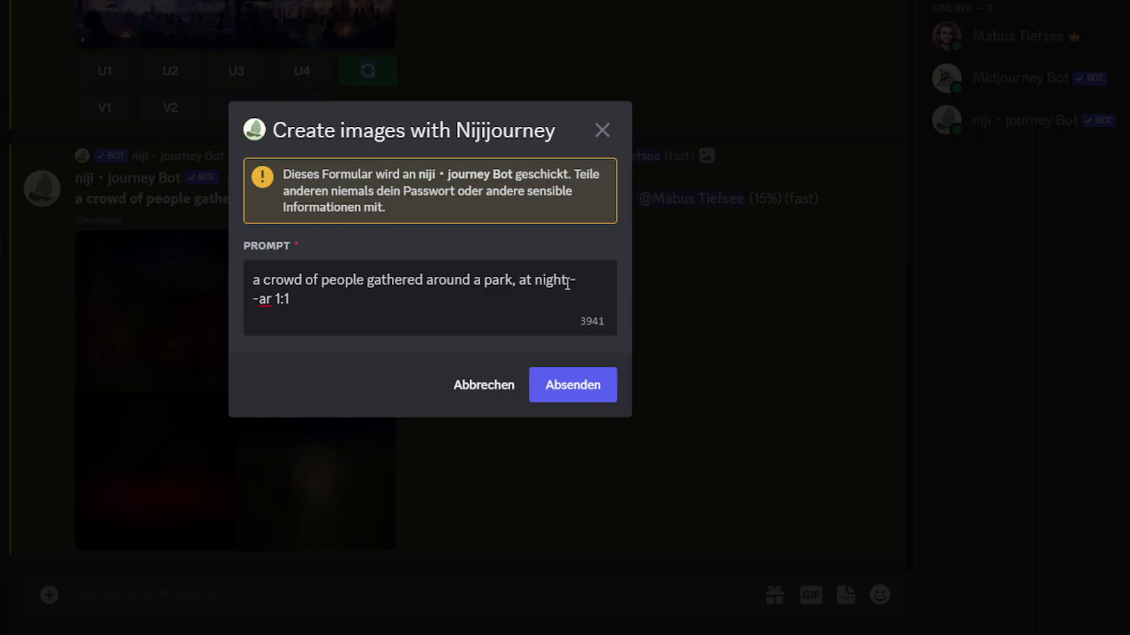
{"action": "type", "text": "--"}
{"action": "key", "text": "Left"}
{"action": "type", "text": "no"}
{"action": "type", "text": " forest"}
{"action": "type", "text": ", fe"}
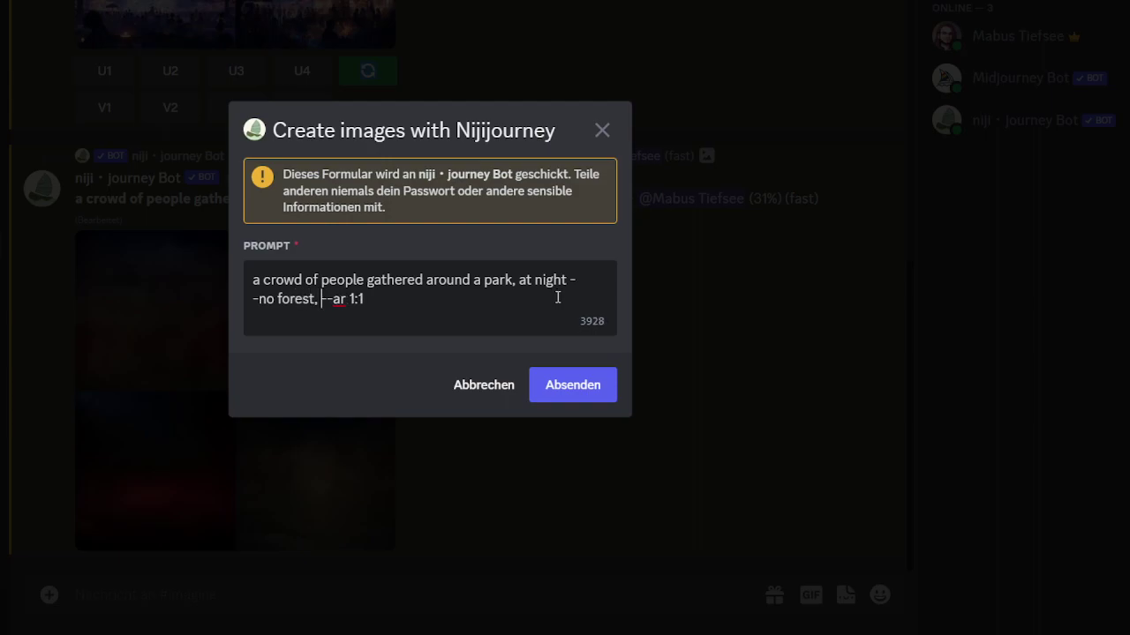
{"action": "key", "text": "BackSpace"}
{"action": "key", "text": "BackSpace"}
{"action": "type", "text": "trees, a"}
{"action": "key", "text": "BackSpace"}
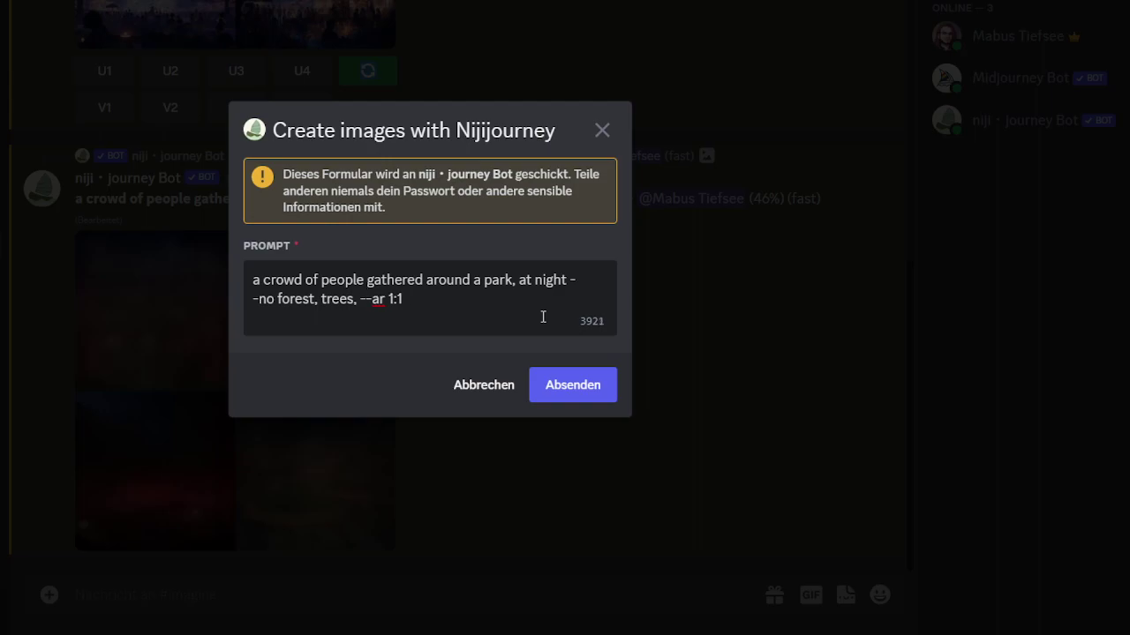
{"action": "type", "text": "plants"}
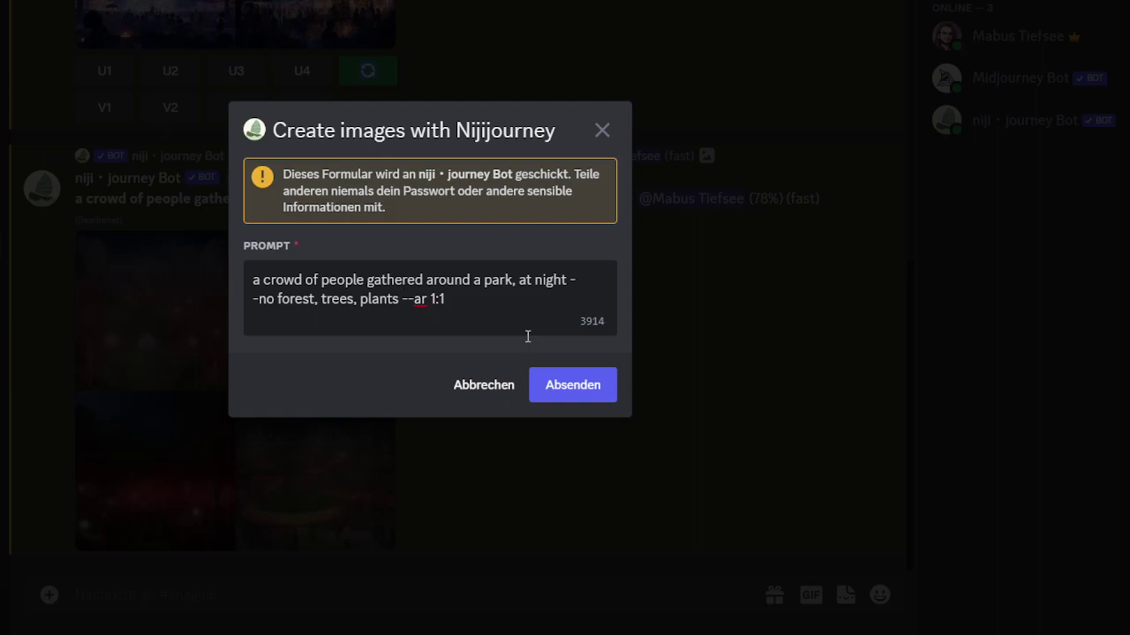
Append "--seed 66" to the prompt, copy the whole prompt text and submit it
{"action": "left_click", "coordinate": [528, 306]}
{"action": "type", "text": "--seed 66"}
{"action": "key", "text": "ctrl+a"}
{"action": "key", "text": "ctrl+c"}
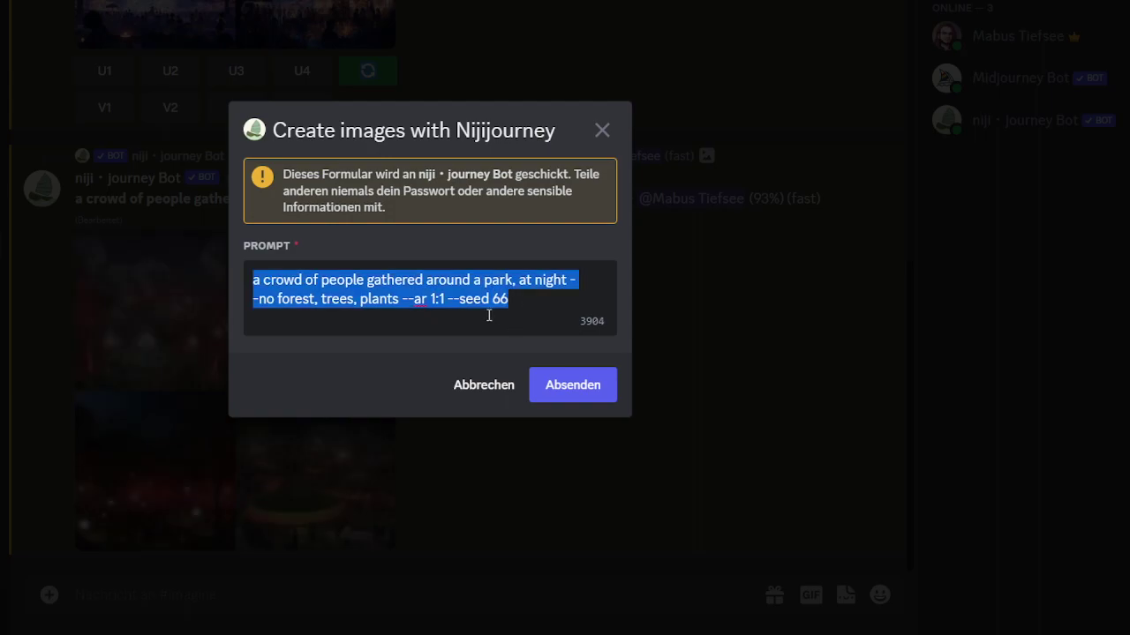
{"action": "left_click", "coordinate": [527, 296]}
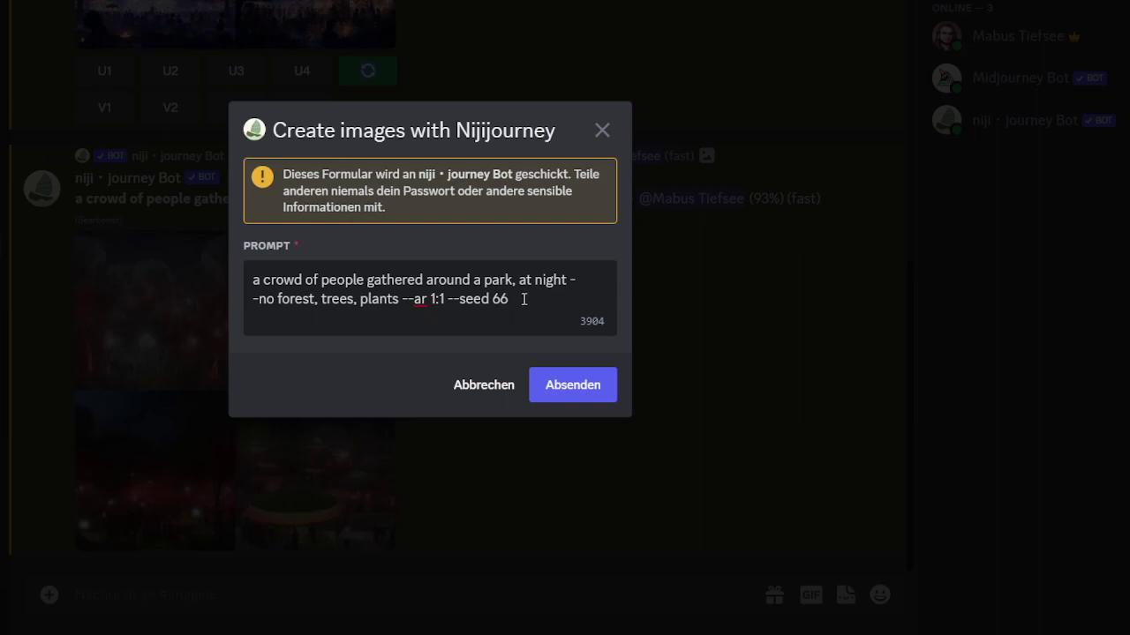
{"action": "left_click", "coordinate": [549, 385]}
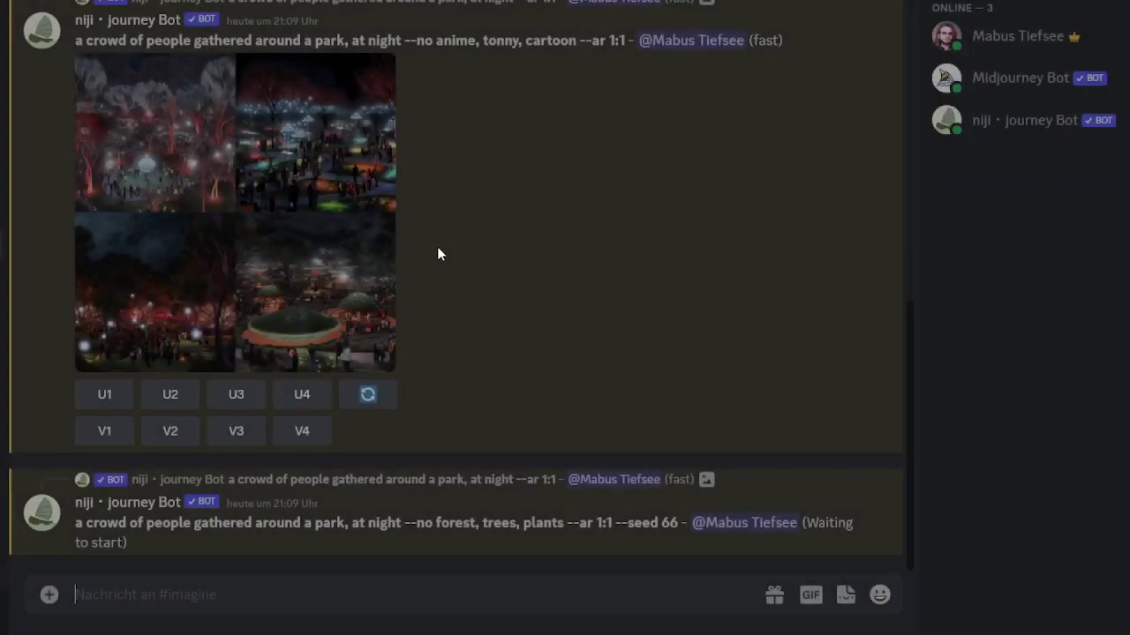
Reopen the original image grid's prompt for a rerun, replace it with the copied prompt and delete its "--no" parameter
{"action": "scroll", "coordinate": [380, 222], "scroll_direction": "up", "scroll_amount": 5}
{"action": "left_click", "coordinate": [369, 281]}
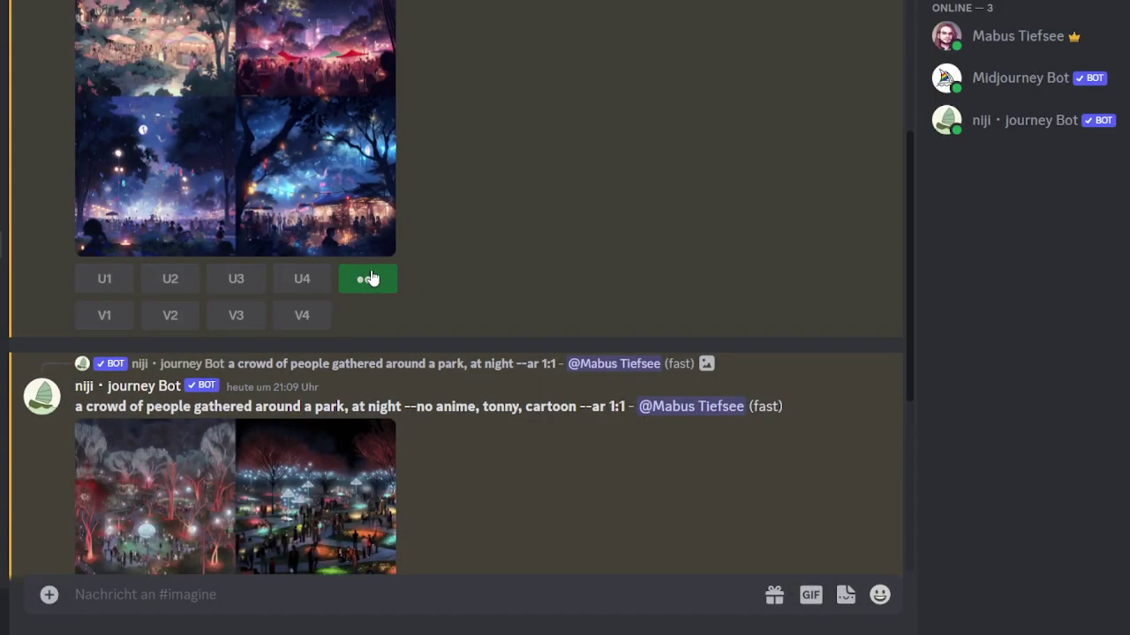
{"action": "left_click_drag", "start_coordinate": [356, 320], "coordinate": [160, 281]}
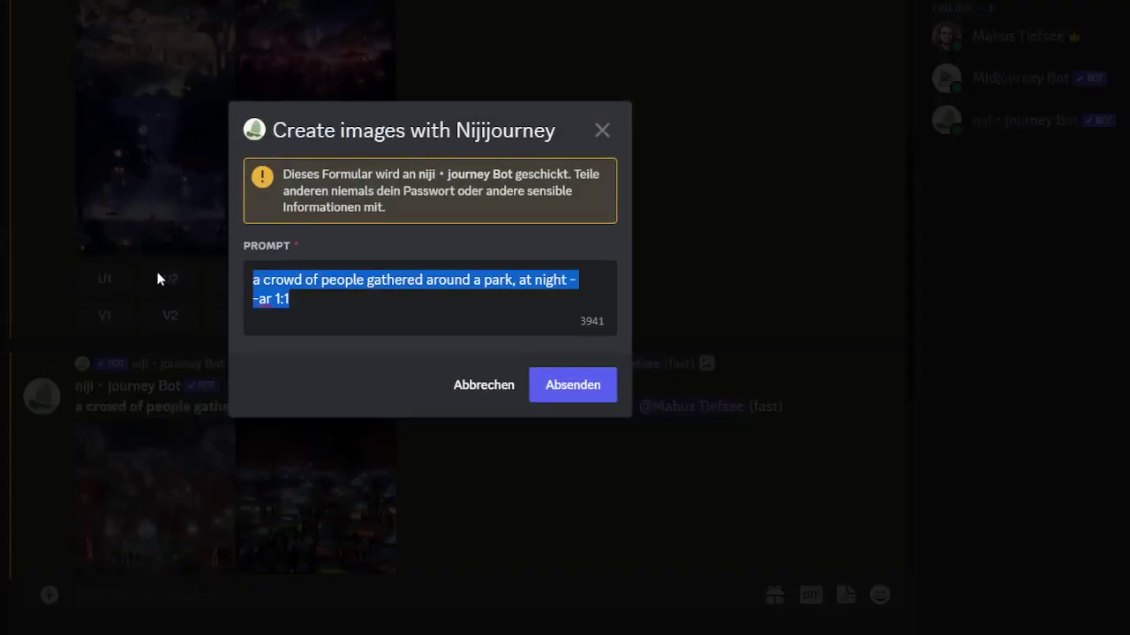
{"action": "key", "text": "ctrl+v"}
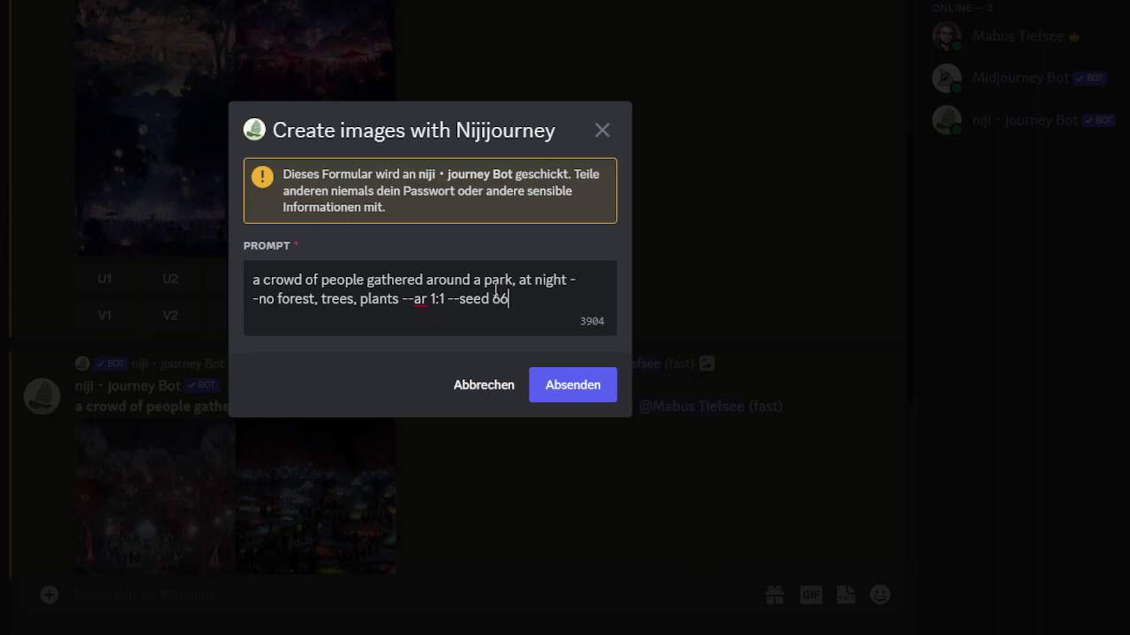
{"action": "double_click", "coordinate": [268, 301]}
{"action": "left_click_drag", "start_coordinate": [268, 301], "coordinate": [230, 300]}
{"action": "key", "text": "BackSpace"}
{"action": "key", "text": "BackSpace"}
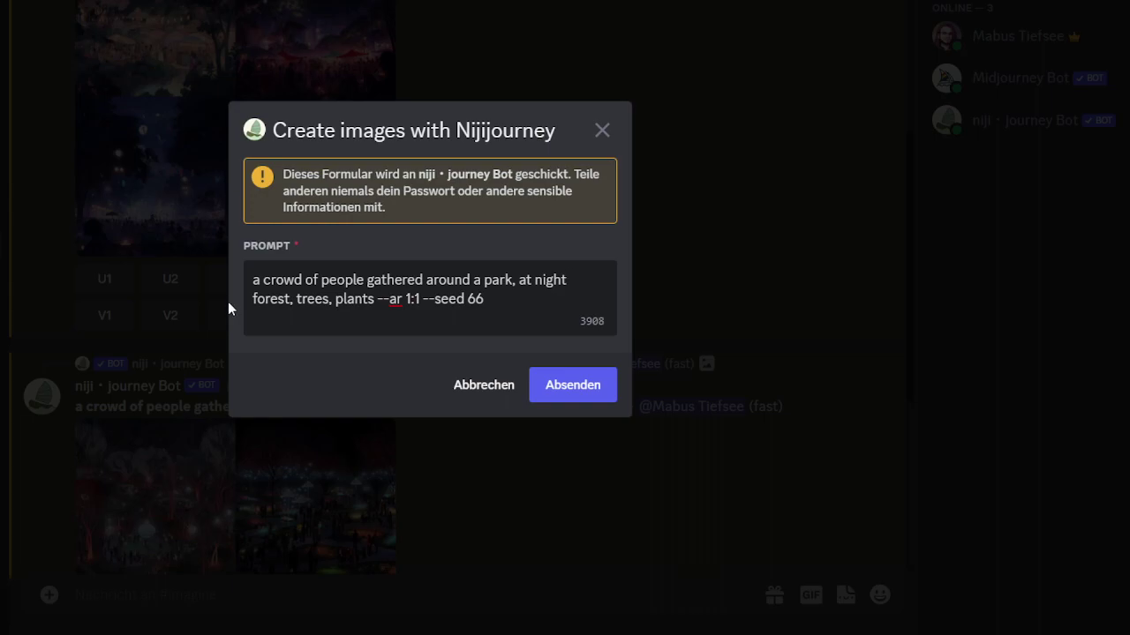
Insert "::" before "forest" and "::-0.5" after "plants" in the prompt, and submit it
{"action": "type", "text": "::"}
{"action": "left_click", "coordinate": [377, 298]}
{"action": "type", "text": "::"}
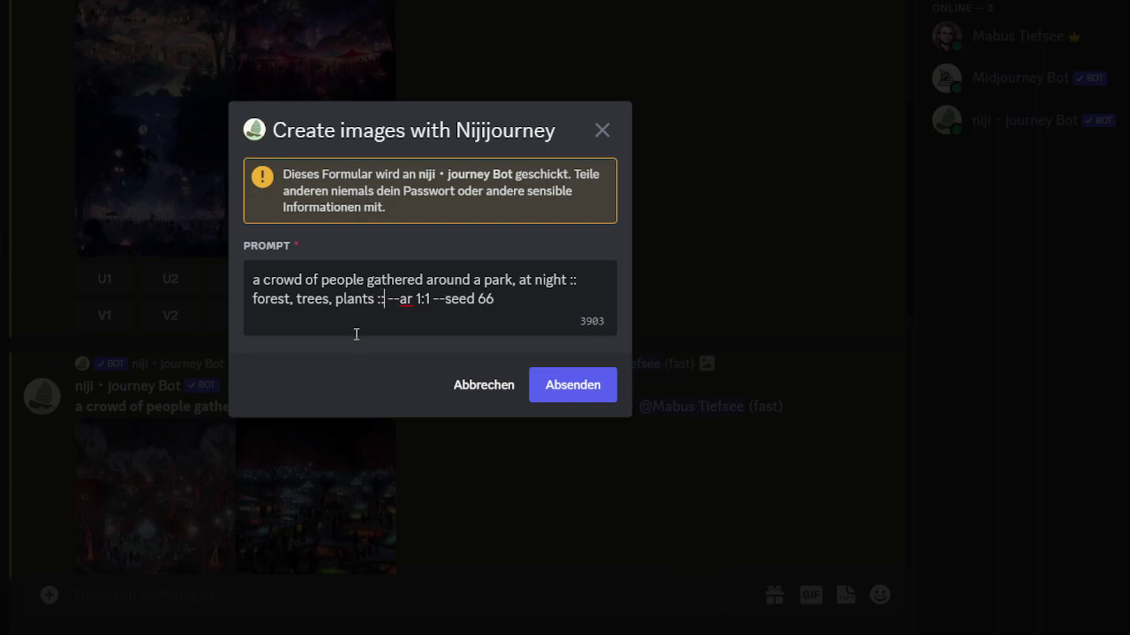
{"action": "type", "text": "-"}
{"action": "type", "text": "0"}
{"action": "type", "text": ".5"}
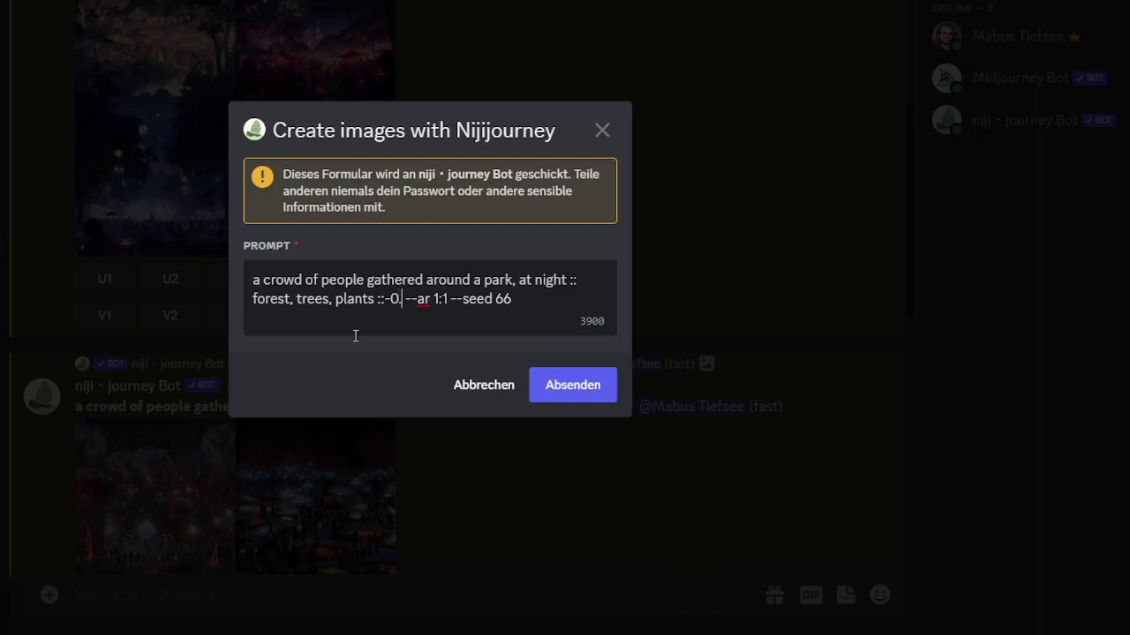
{"action": "left_click", "coordinate": [557, 385]}
Examine the enlarged image grid generated with "--no anime, tonny, cartoon" and close it
{"action": "scroll", "coordinate": [421, 251], "scroll_direction": "down", "scroll_amount": 2}
{"action": "scroll", "coordinate": [423, 227], "scroll_direction": "up", "scroll_amount": 4}
{"action": "scroll", "coordinate": [417, 233], "scroll_direction": "down", "scroll_amount": 5}
{"action": "scroll", "coordinate": [353, 250], "scroll_direction": "down", "scroll_amount": 1}
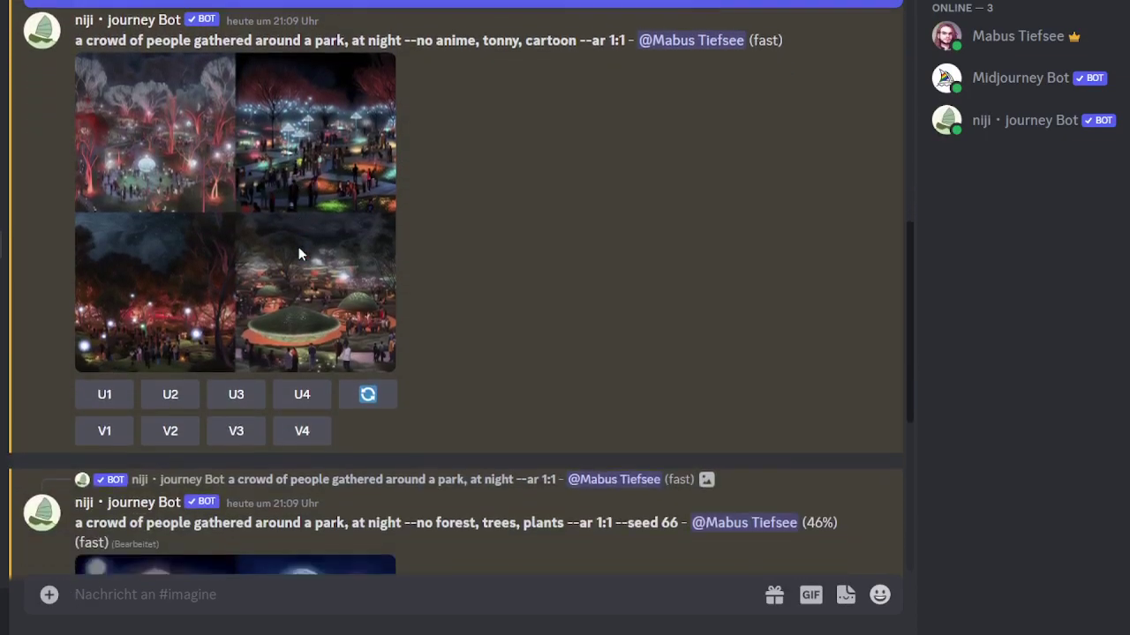
{"action": "scroll", "coordinate": [305, 212], "scroll_direction": "up", "scroll_amount": 1}
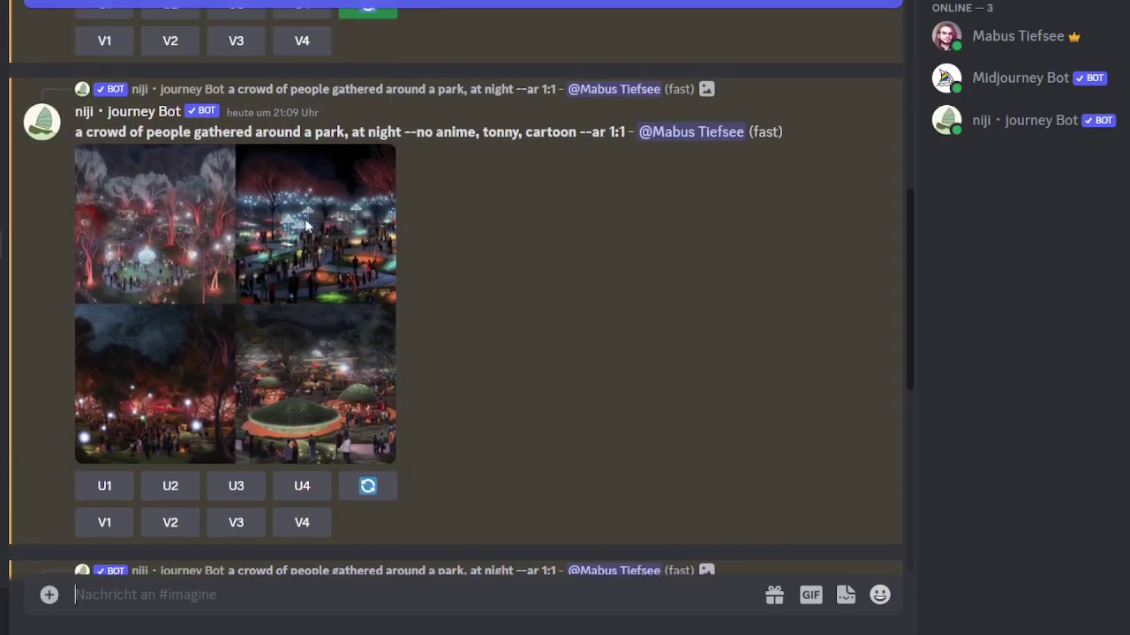
{"action": "left_click", "coordinate": [285, 264]}
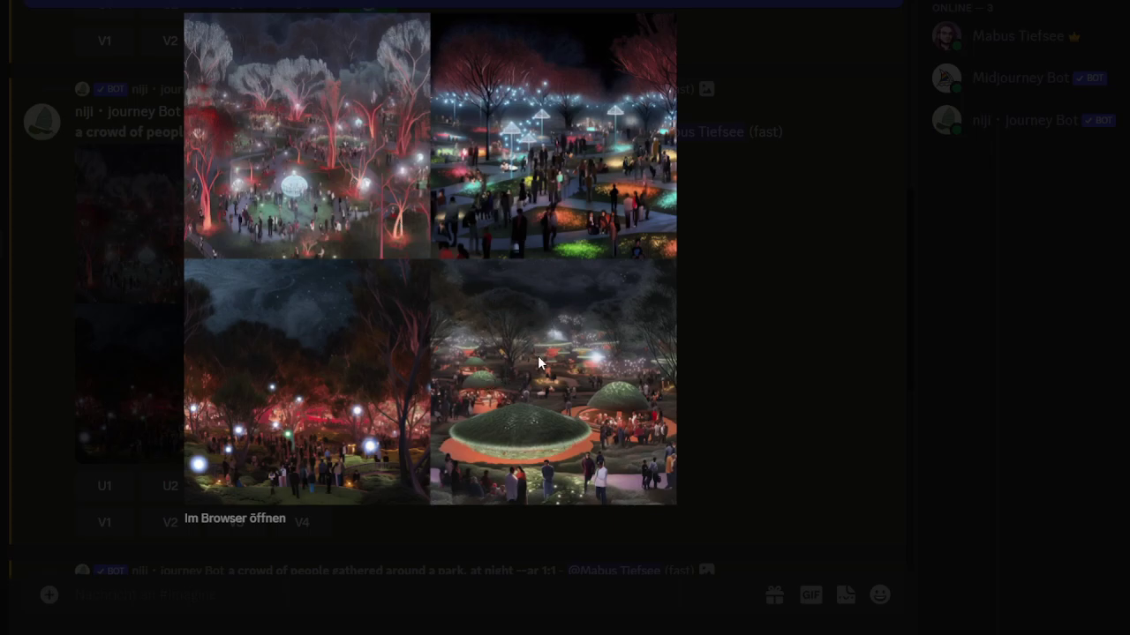
{"action": "left_click", "coordinate": [761, 318]}
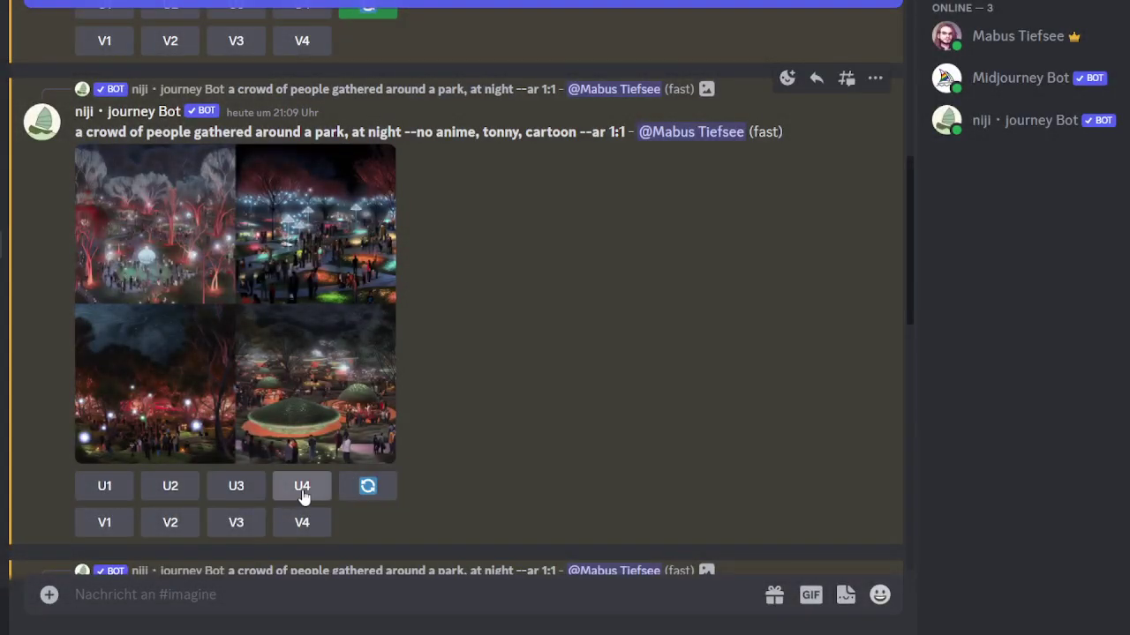
Upscale images 4 and 1 of the "--no anime, tonny, cartoon" grid and view the upscaled image 4 enlarged
{"action": "left_click", "coordinate": [302, 499]}
{"action": "left_click", "coordinate": [99, 484]}
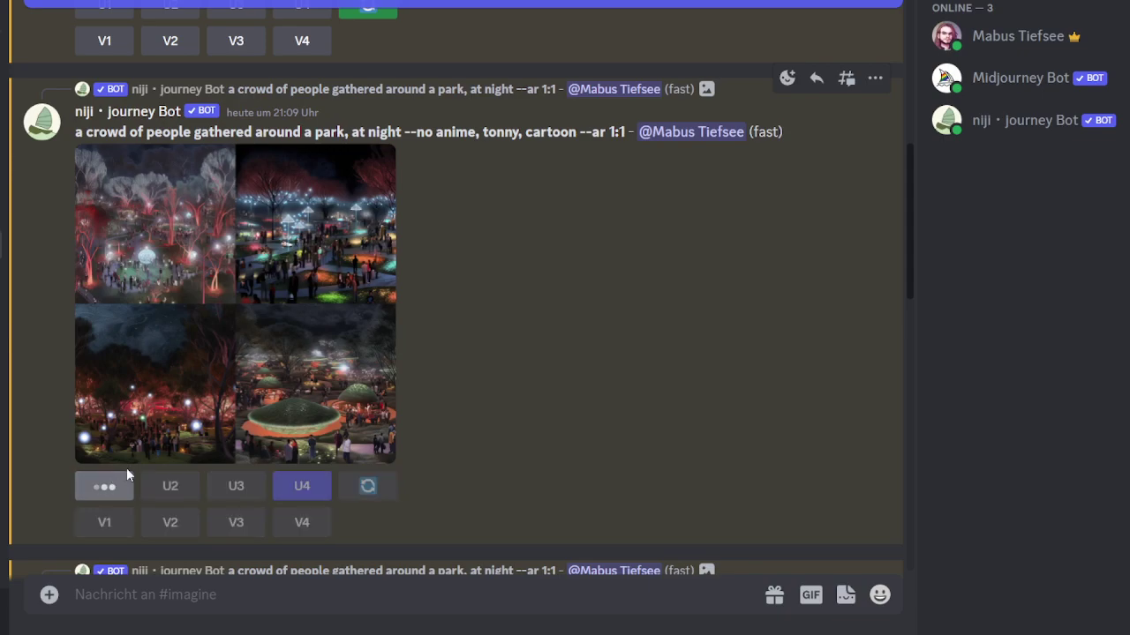
{"action": "scroll", "coordinate": [303, 352], "scroll_direction": "down", "scroll_amount": 8}
{"action": "scroll", "coordinate": [396, 332], "scroll_direction": "down", "scroll_amount": 6}
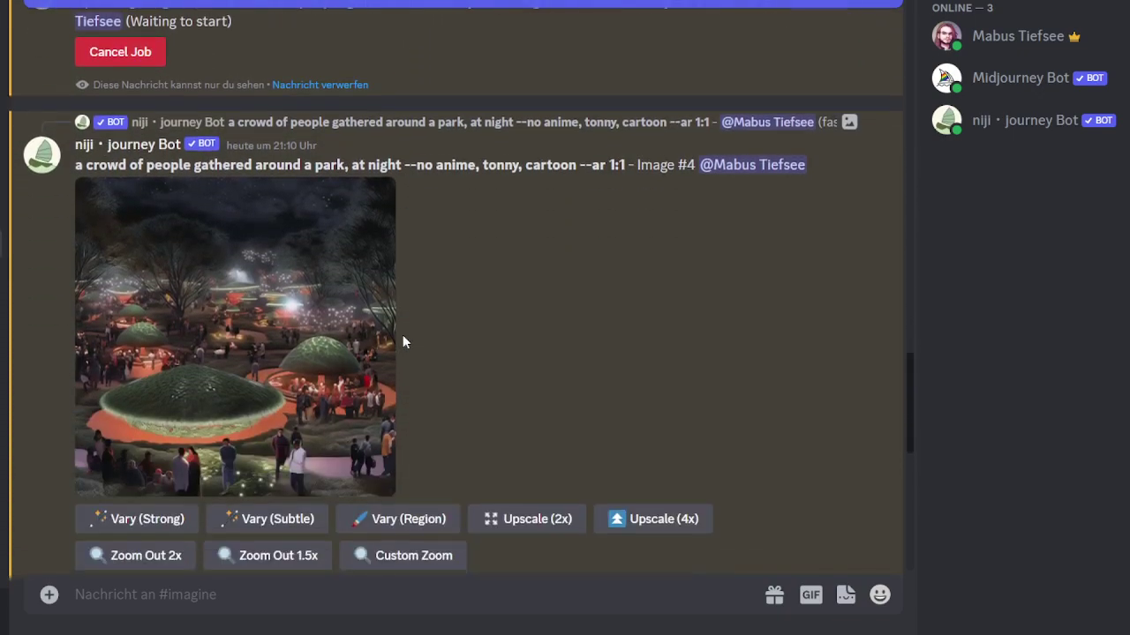
{"action": "left_click", "coordinate": [294, 361]}
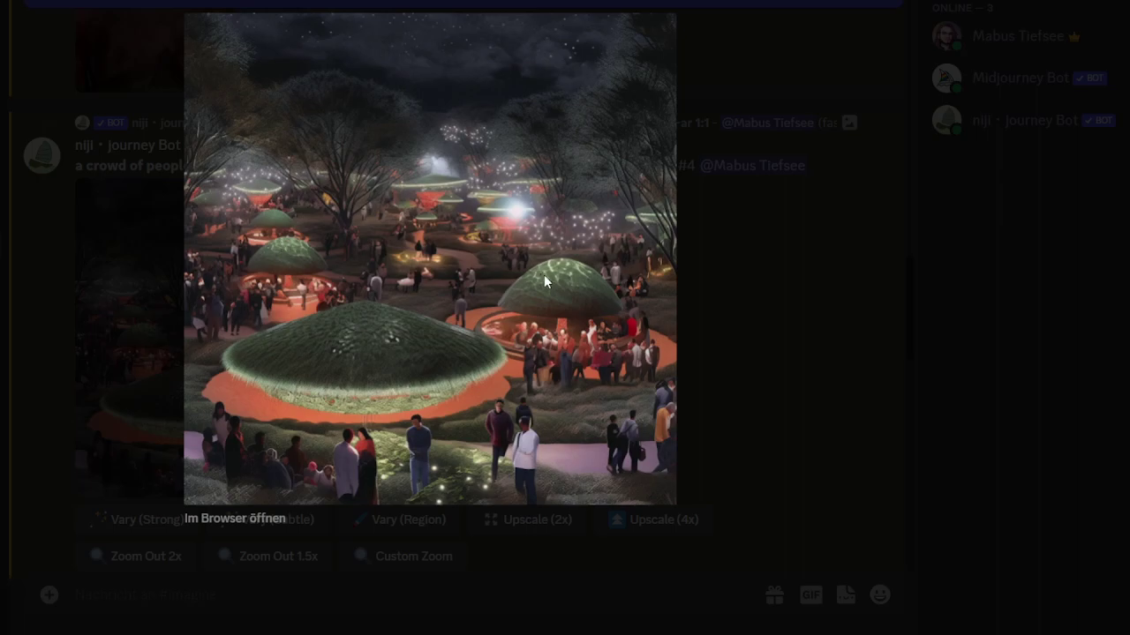
{"action": "key", "text": "Escape"}
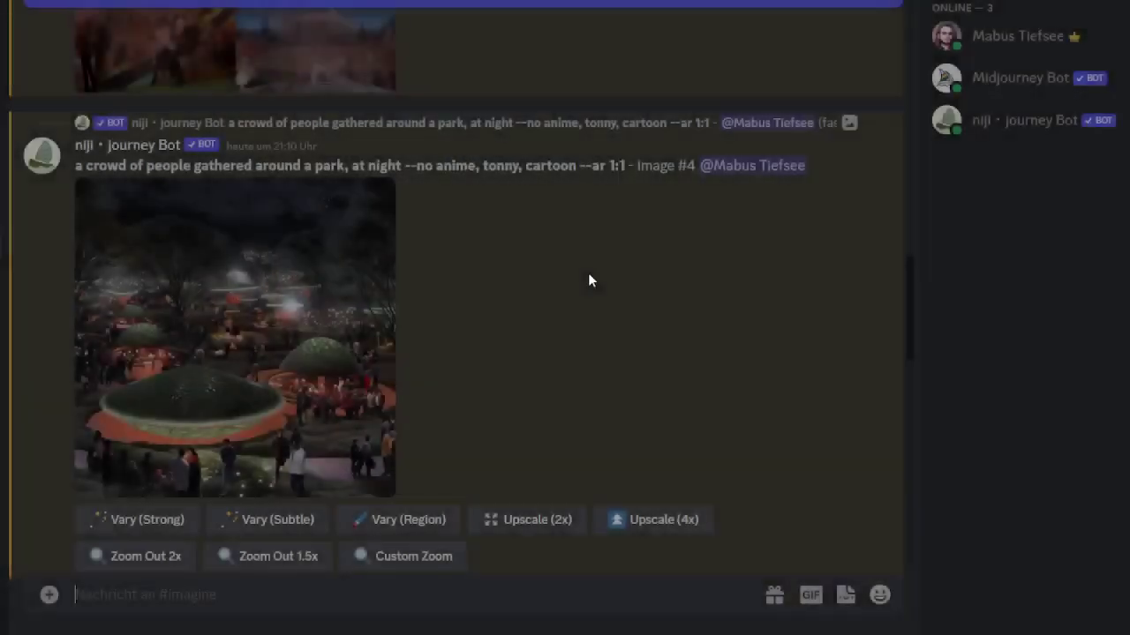
Compare the seed 66 image grids from the "--no forest, trees, plants" prompt and the "::-0.5" weighted prompt
{"action": "scroll", "coordinate": [403, 277], "scroll_direction": "up", "scroll_amount": 6}
{"action": "scroll", "coordinate": [282, 228], "scroll_direction": "down", "scroll_amount": 3}
{"action": "scroll", "coordinate": [284, 228], "scroll_direction": "up", "scroll_amount": 5}
{"action": "scroll", "coordinate": [291, 240], "scroll_direction": "down", "scroll_amount": 5}
{"action": "scroll", "coordinate": [296, 247], "scroll_direction": "down", "scroll_amount": 16}
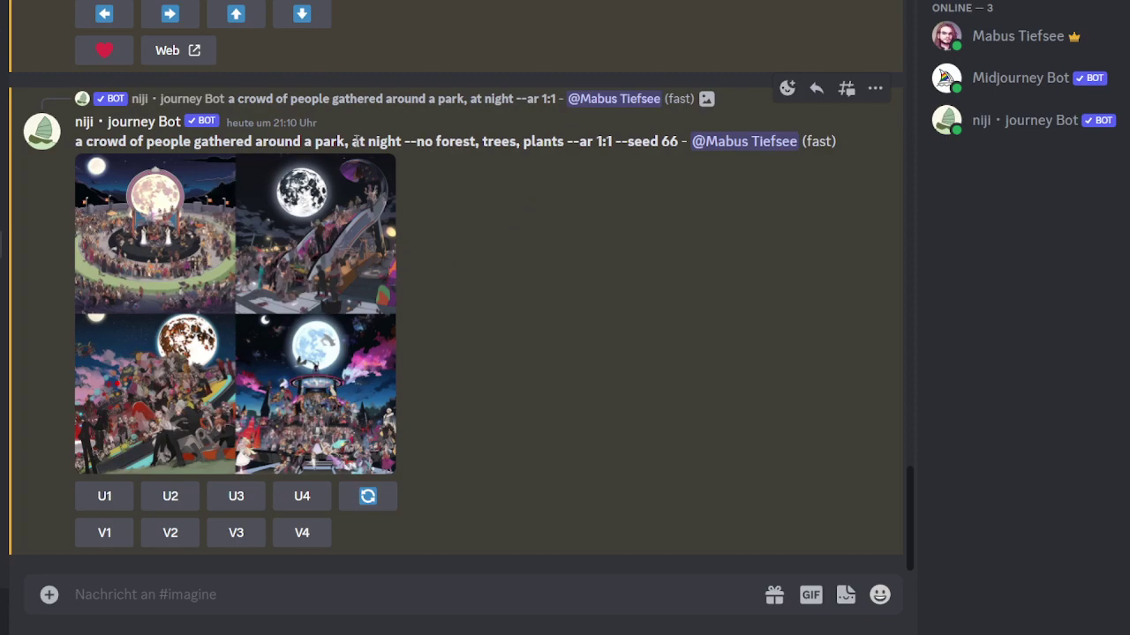
{"action": "left_click", "coordinate": [240, 301]}
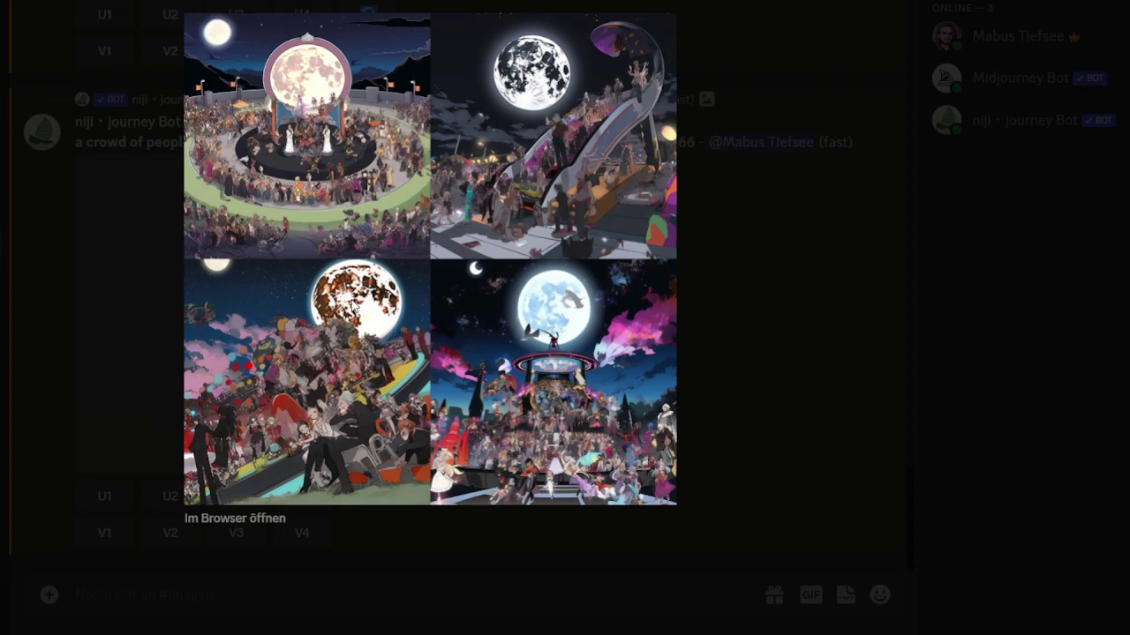
{"action": "left_click", "coordinate": [679, 291]}
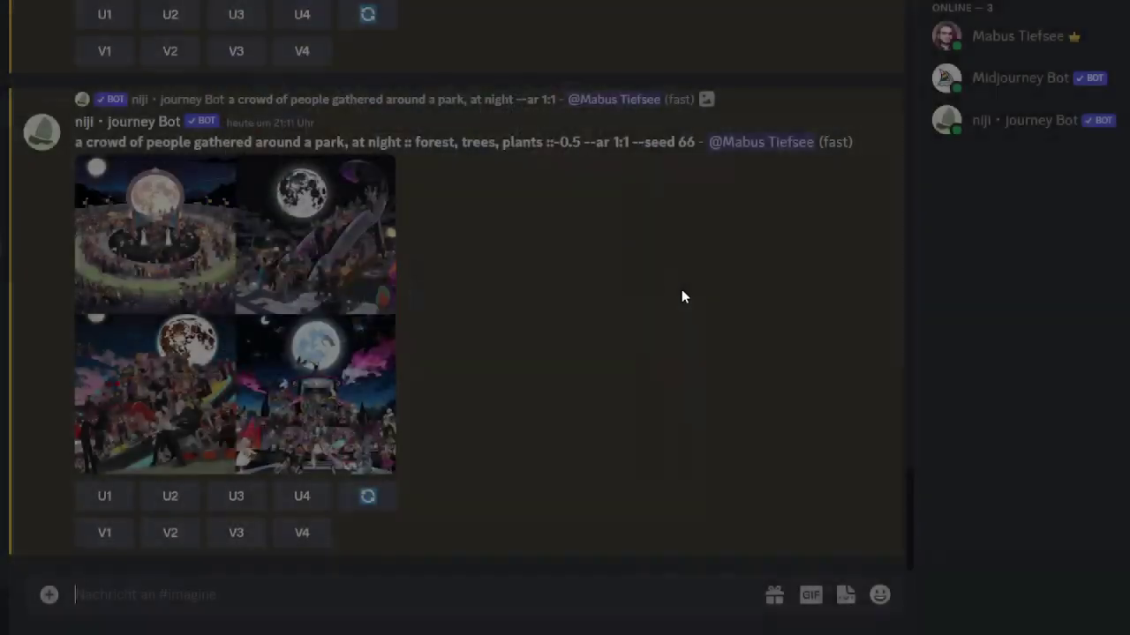
{"action": "left_click", "coordinate": [275, 297]}
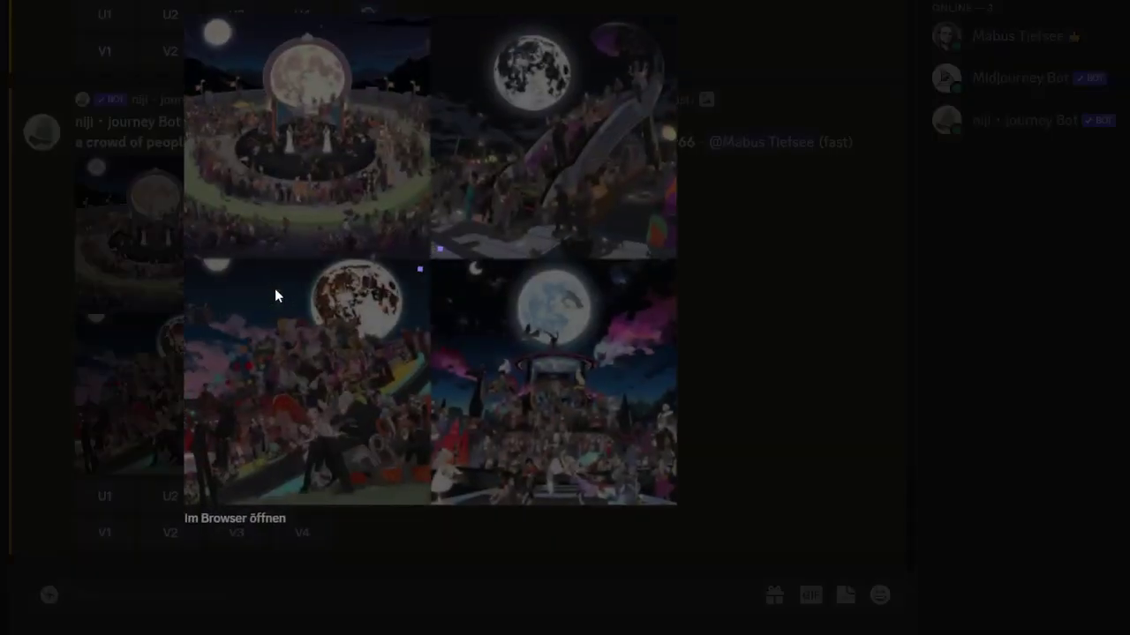
{"action": "left_click", "coordinate": [670, 262]}
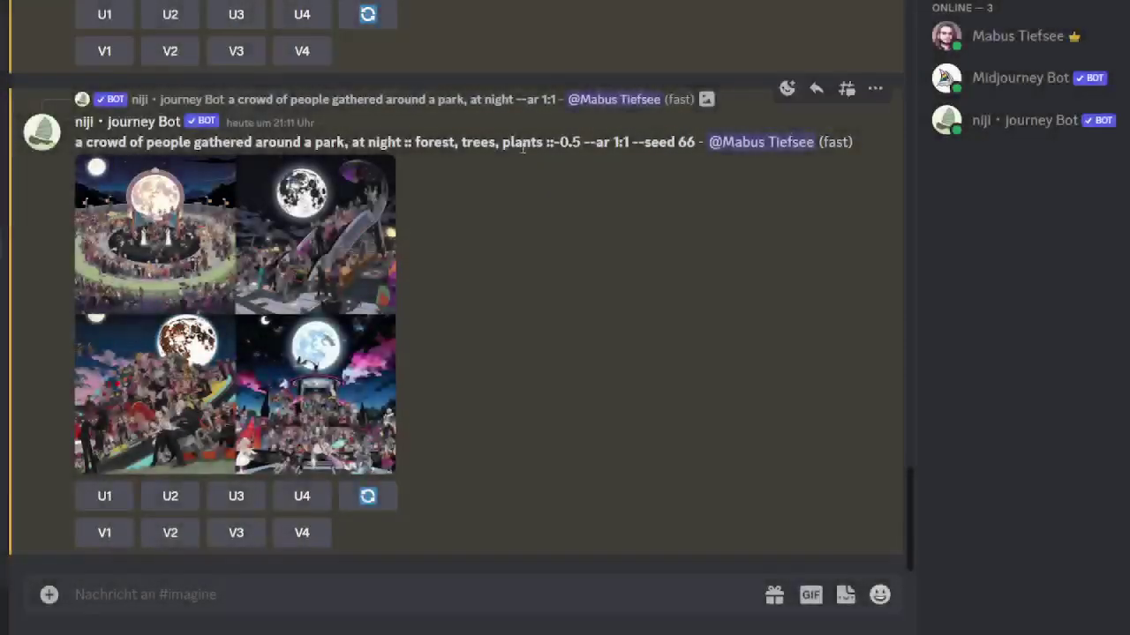
{"action": "left_click_drag", "start_coordinate": [544, 142], "coordinate": [584, 144]}
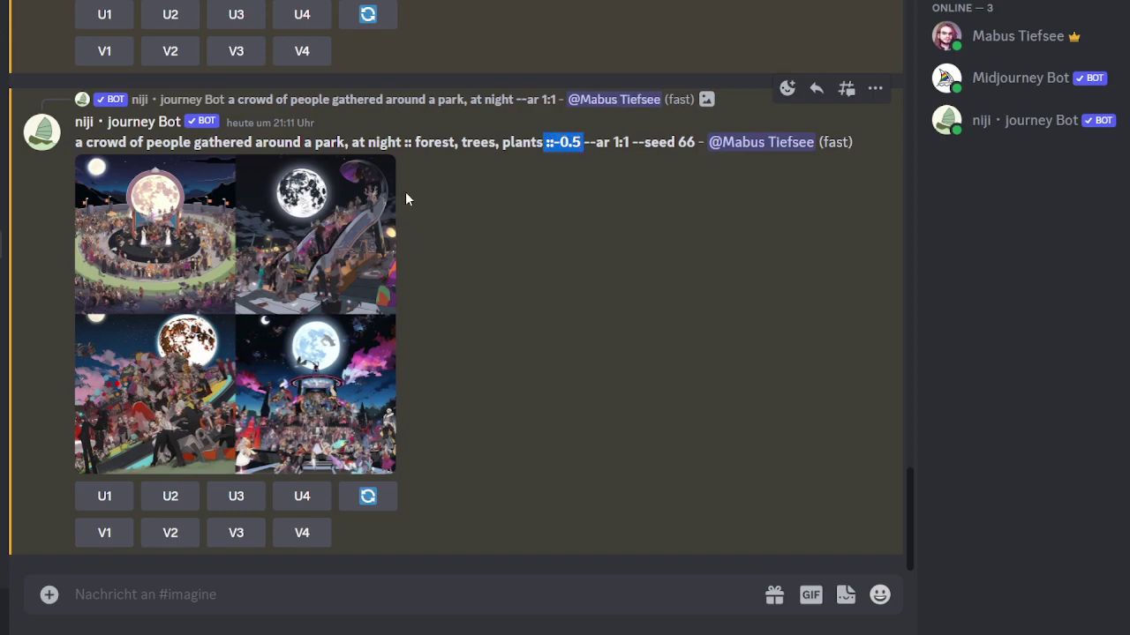
{"action": "scroll", "coordinate": [405, 191], "scroll_direction": "up", "scroll_amount": 5}
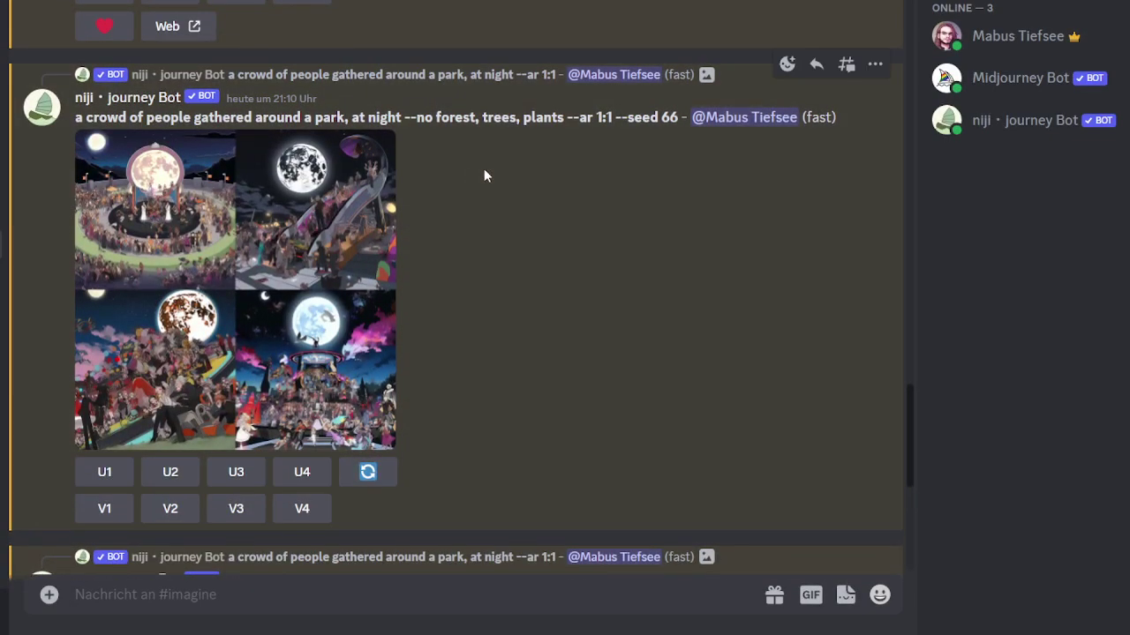
Compare the "--no forest, trees, plants" prompt with the ":: forest, trees, plants ::-0.5" prompt, highlighting the weighted part
{"action": "left_click_drag", "start_coordinate": [404, 115], "coordinate": [432, 110]}
{"action": "scroll", "coordinate": [484, 220], "scroll_direction": "down", "scroll_amount": 3}
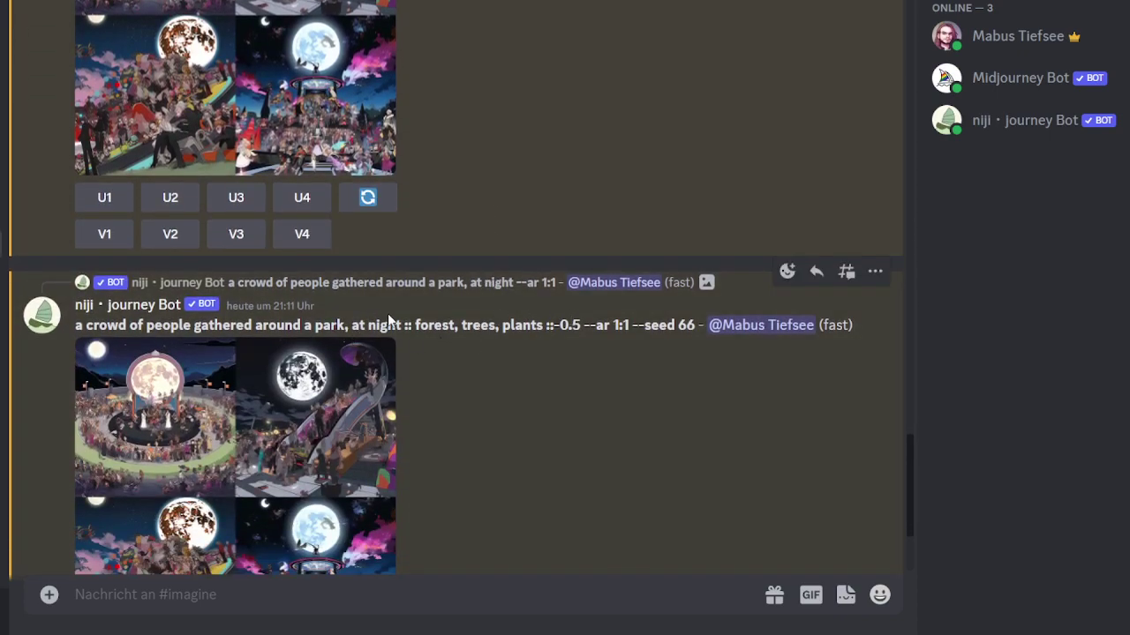
{"action": "left_click_drag", "start_coordinate": [404, 325], "coordinate": [581, 324]}
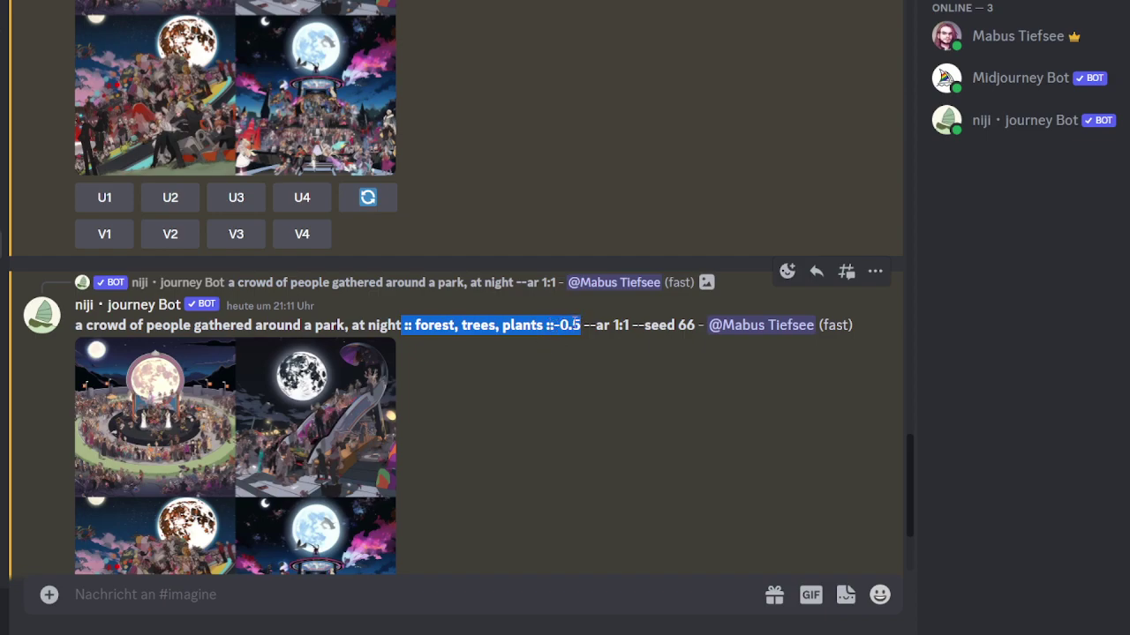
Rerun the "::-0.5" forest prompt with the negative weight changed to -0.1
{"action": "scroll", "coordinate": [574, 324], "scroll_direction": "down", "scroll_amount": 2}
{"action": "left_click", "coordinate": [368, 497]}
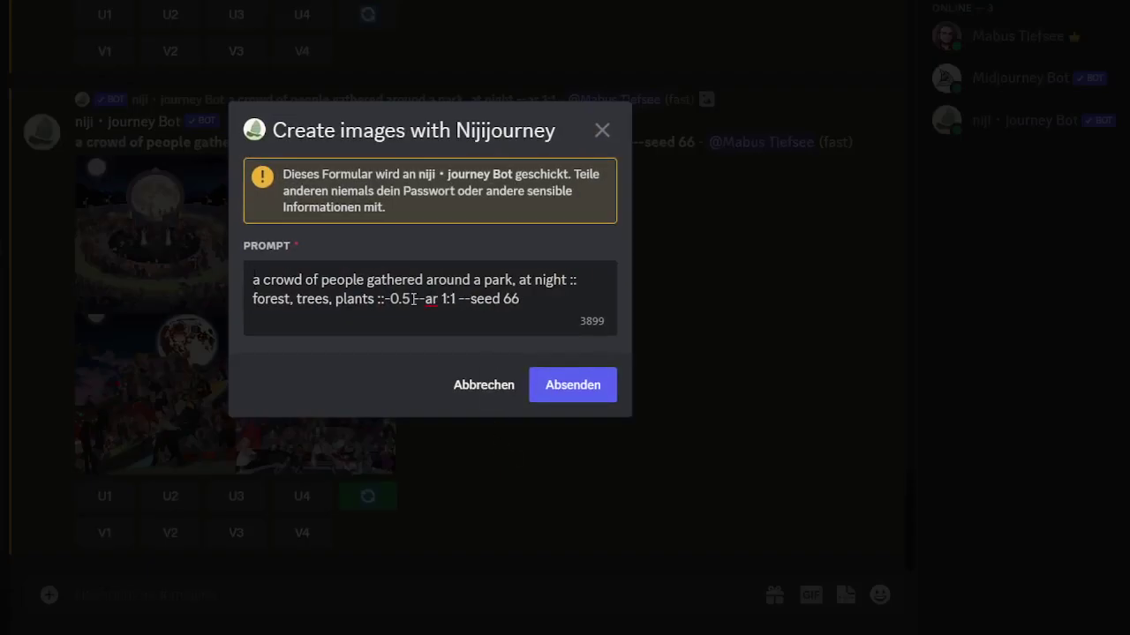
{"action": "double_click", "coordinate": [410, 298]}
{"action": "type", "text": "1"}
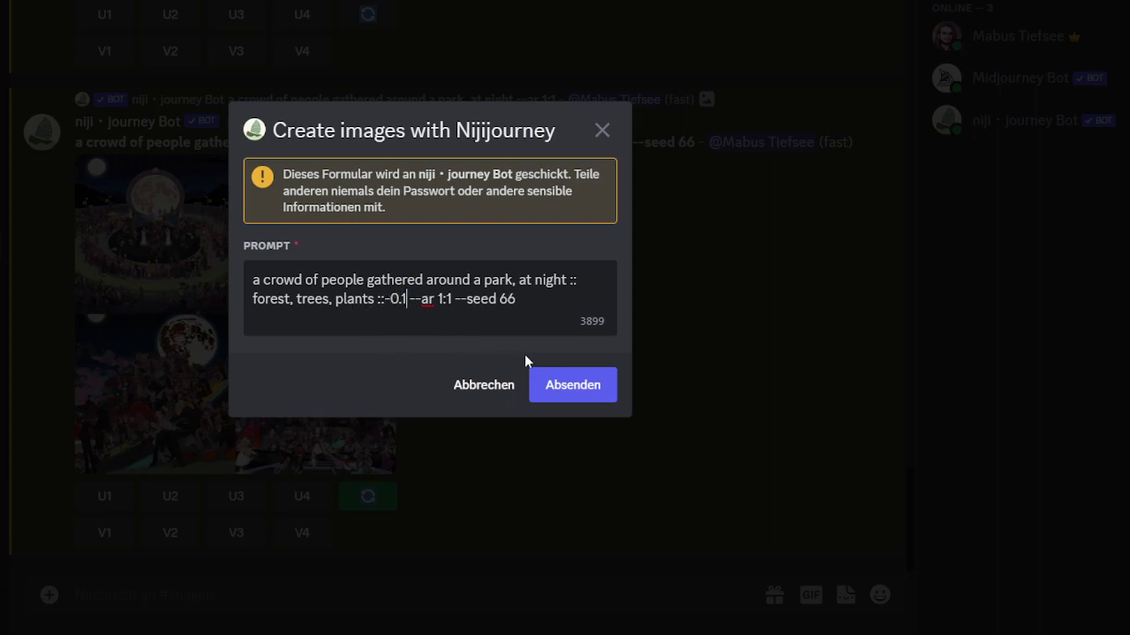
{"action": "left_click", "coordinate": [574, 390]}
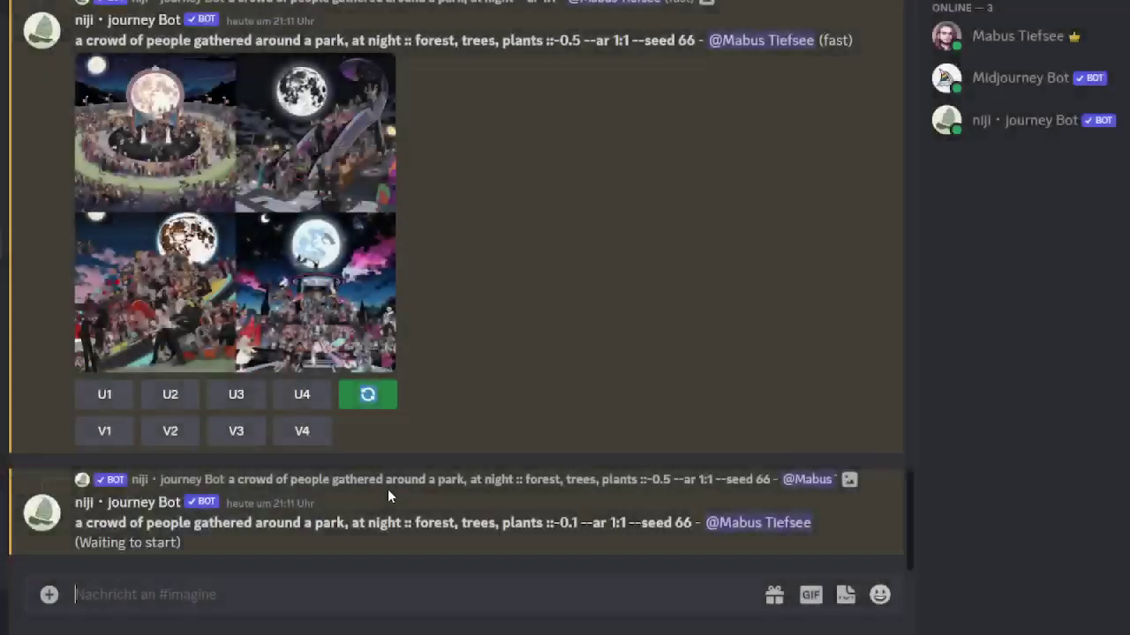
Rerun the "::-0.5" forest prompt once more with the negative weight set to -0.2
{"action": "left_click", "coordinate": [367, 393]}
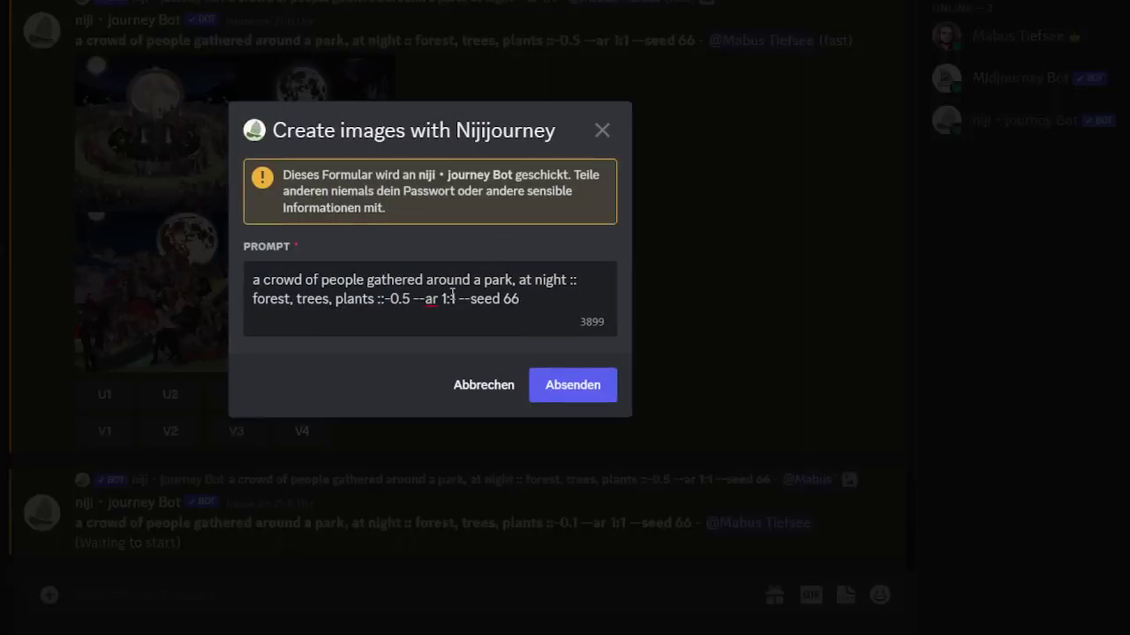
{"action": "left_click_drag", "start_coordinate": [411, 300], "coordinate": [402, 301]}
{"action": "type", "text": "2"}
{"action": "left_click", "coordinate": [588, 393]}
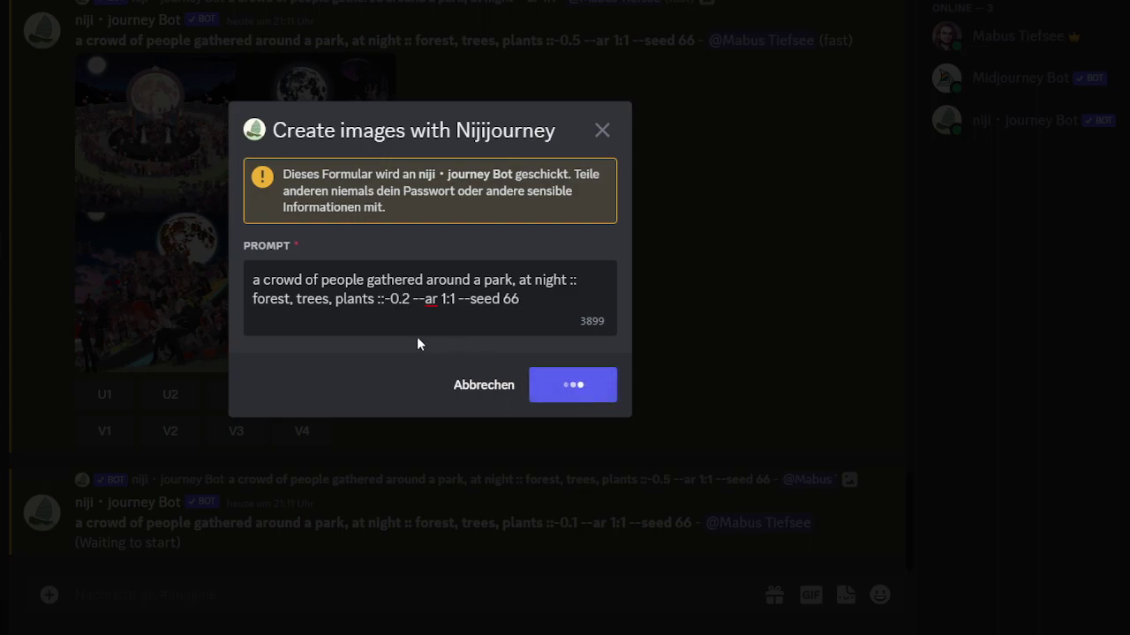
Open the "--no anime, tonny, cartoon" prompt for a rerun and delete "--no" from it
{"action": "scroll", "coordinate": [297, 391], "scroll_direction": "up", "scroll_amount": 5}
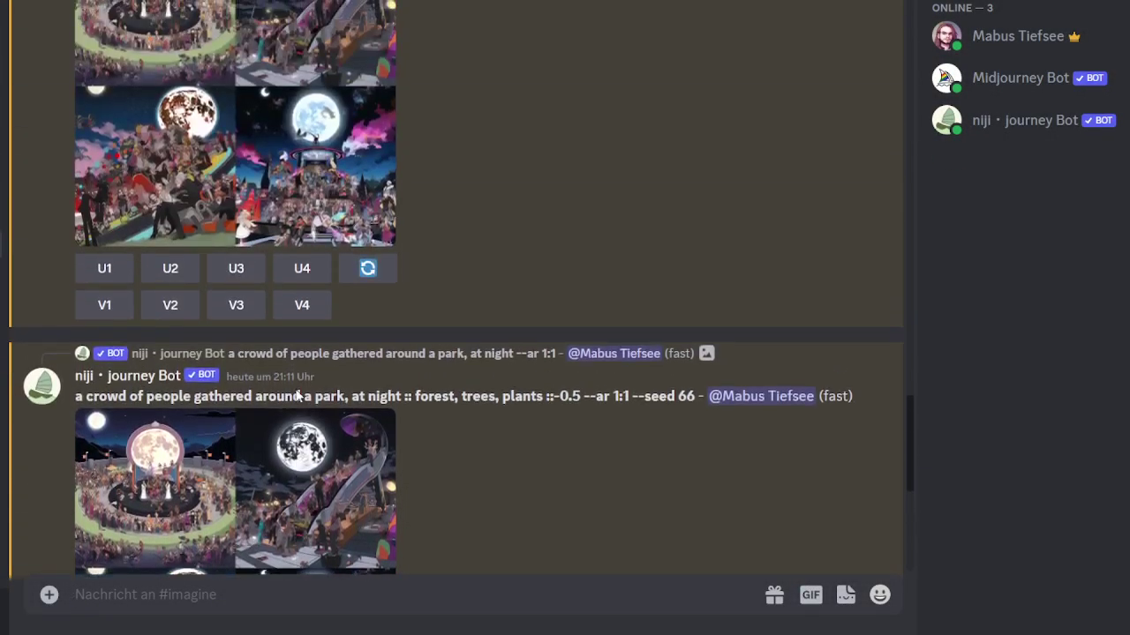
{"action": "scroll", "coordinate": [298, 396], "scroll_direction": "down", "scroll_amount": 4}
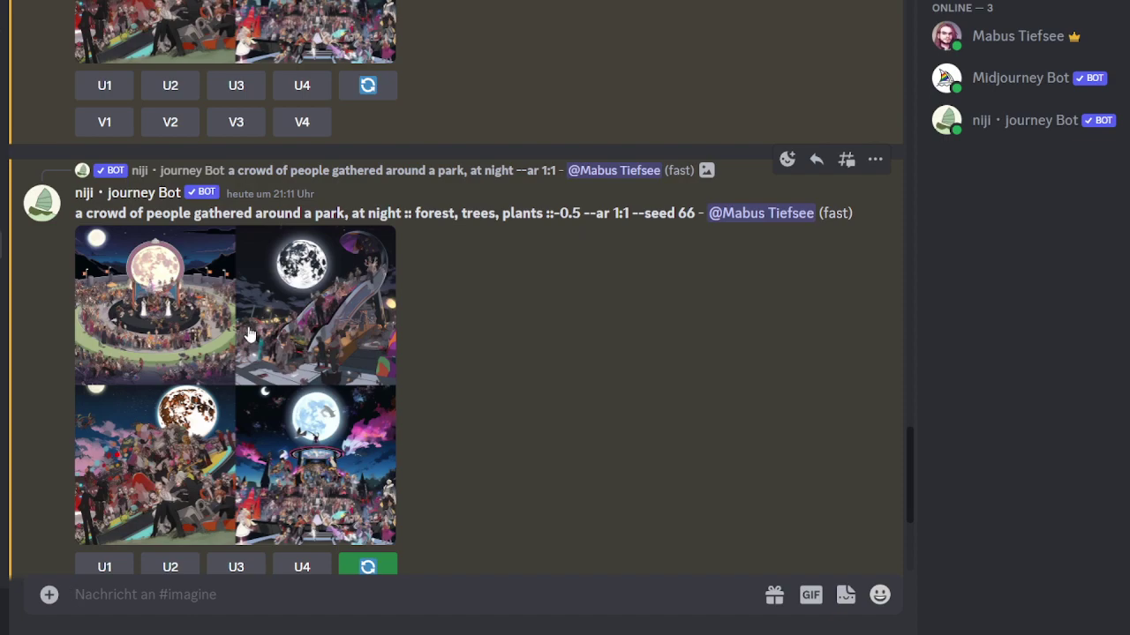
{"action": "scroll", "coordinate": [311, 279], "scroll_direction": "up", "scroll_amount": 10}
{"action": "scroll", "coordinate": [304, 284], "scroll_direction": "up", "scroll_amount": 10}
{"action": "scroll", "coordinate": [320, 289], "scroll_direction": "up", "scroll_amount": 10}
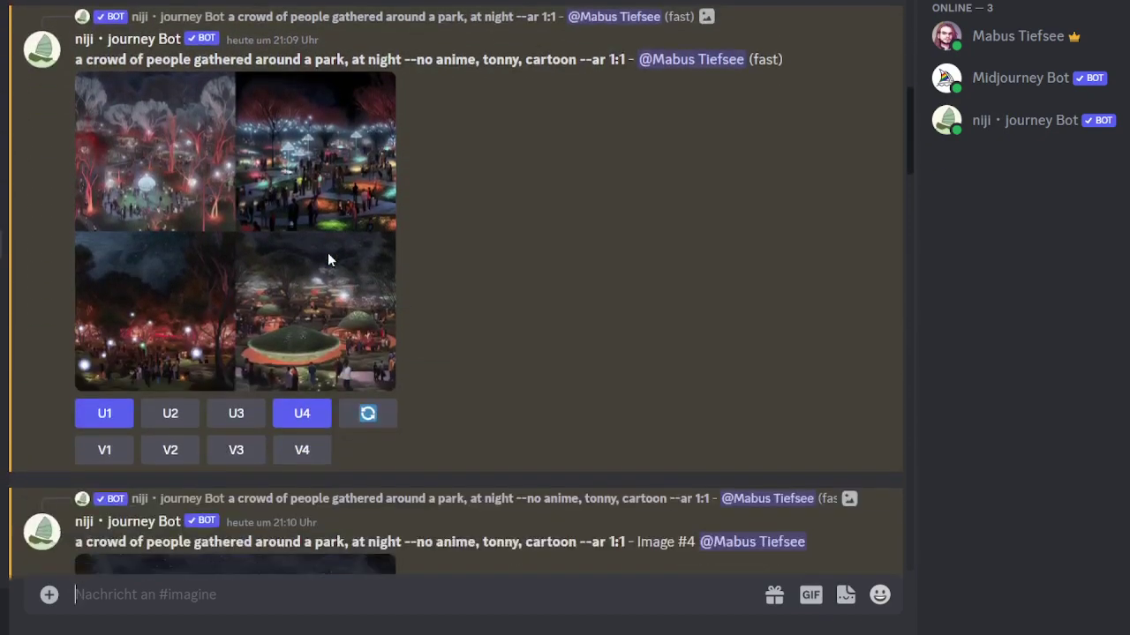
{"action": "left_click", "coordinate": [368, 413]}
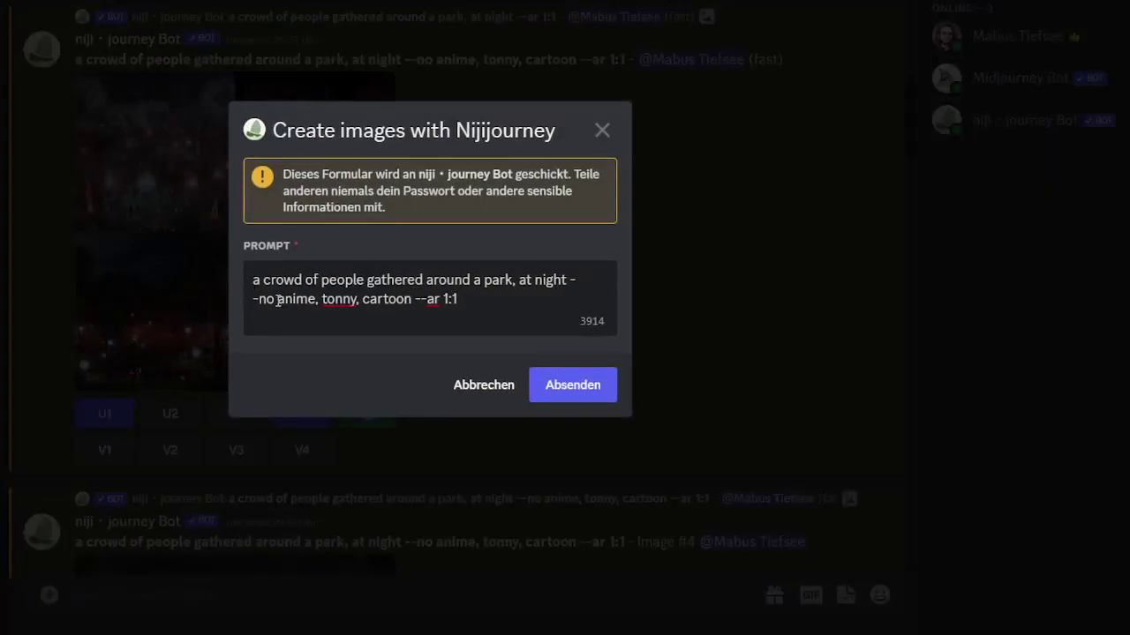
{"action": "key", "text": "BackSpace"}
{"action": "key", "text": "BackSpace"}
{"action": "key", "text": "BackSpace"}
{"action": "key", "text": "BackSpace"}
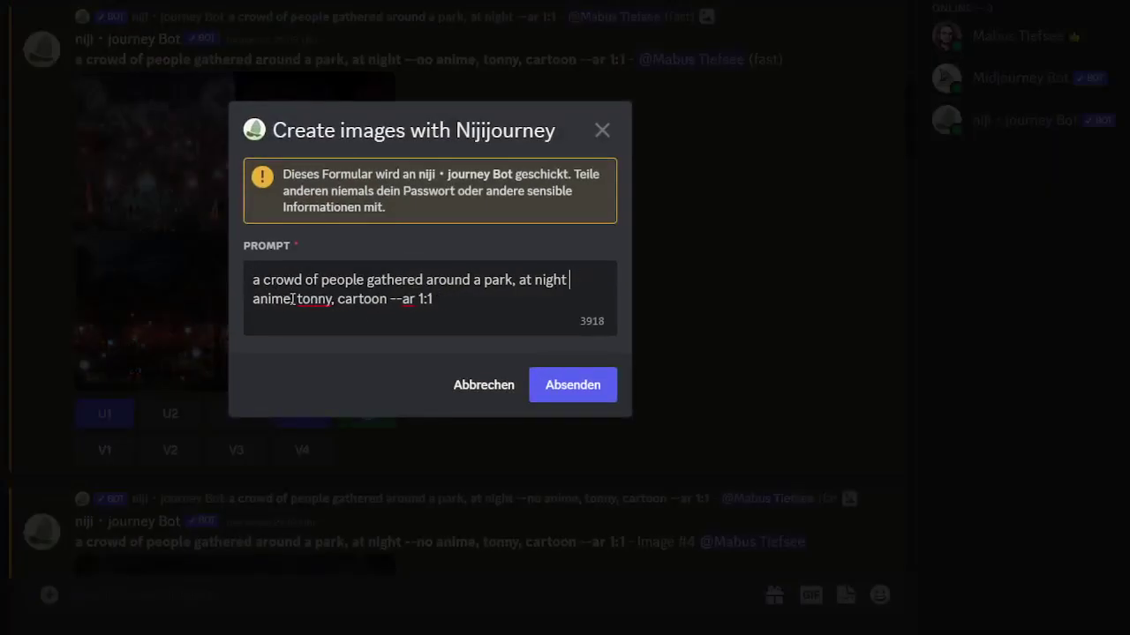
Insert "::" before "anime" and "::-0.1" after "cartoon" in the prompt, and submit it
{"action": "type", "text": "::"}
{"action": "type", "text": ":: "}
{"action": "type", "text": "0."}
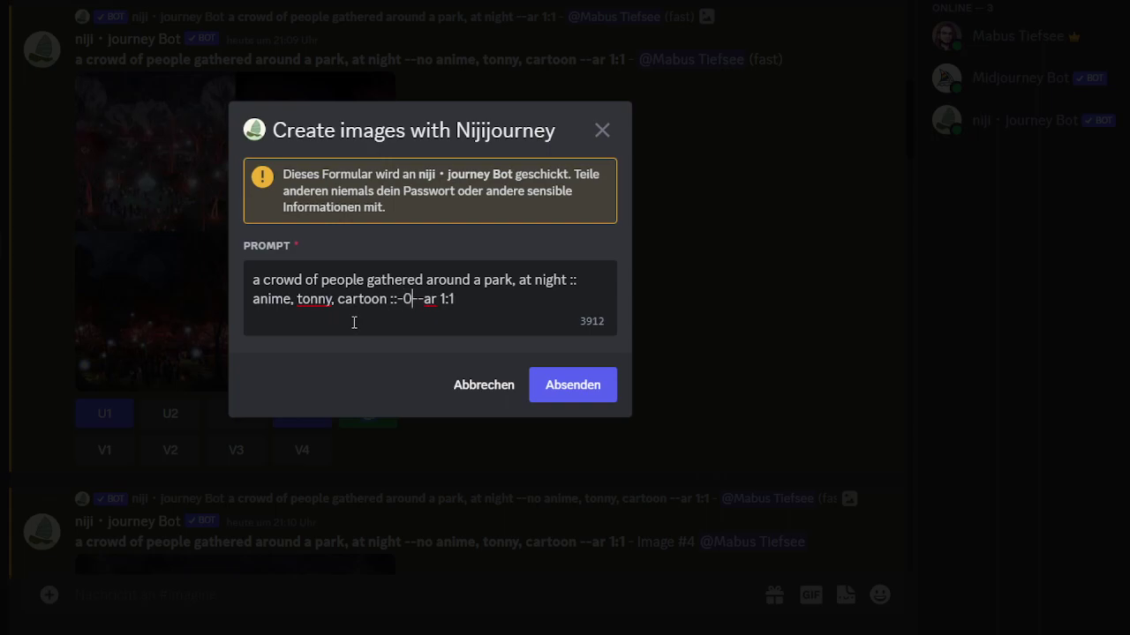
{"action": "type", "text": "1"}
{"action": "left_click", "coordinate": [560, 389]}
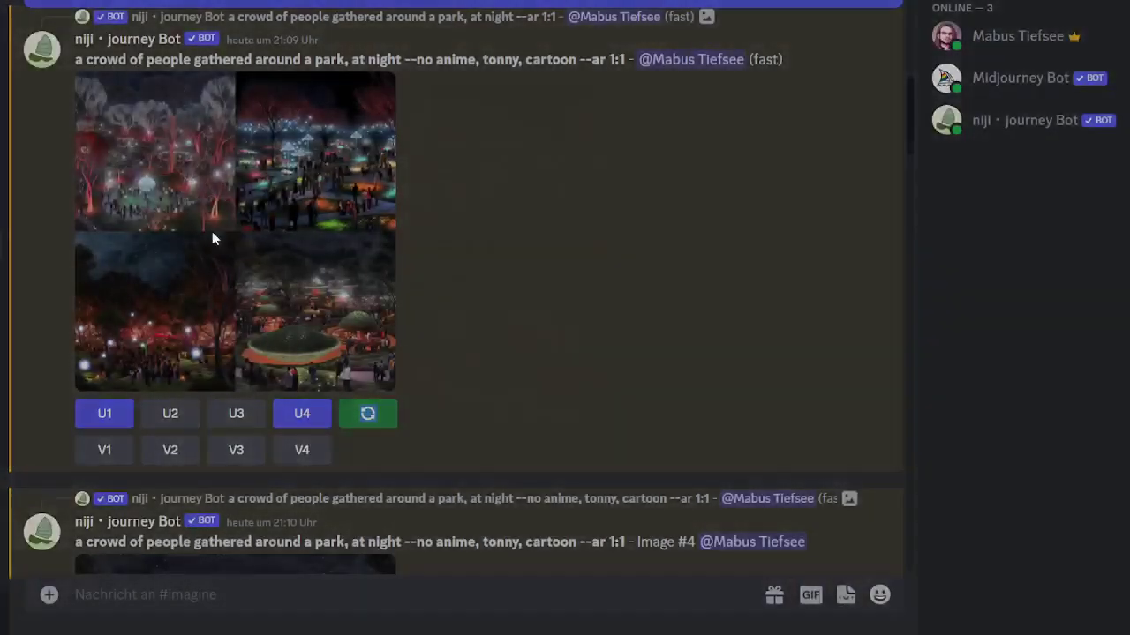
View the "--no anime, tonny, cartoon" grid enlarged, and check the progress of the grids with the new negative weights
{"action": "left_click", "coordinate": [214, 233]}
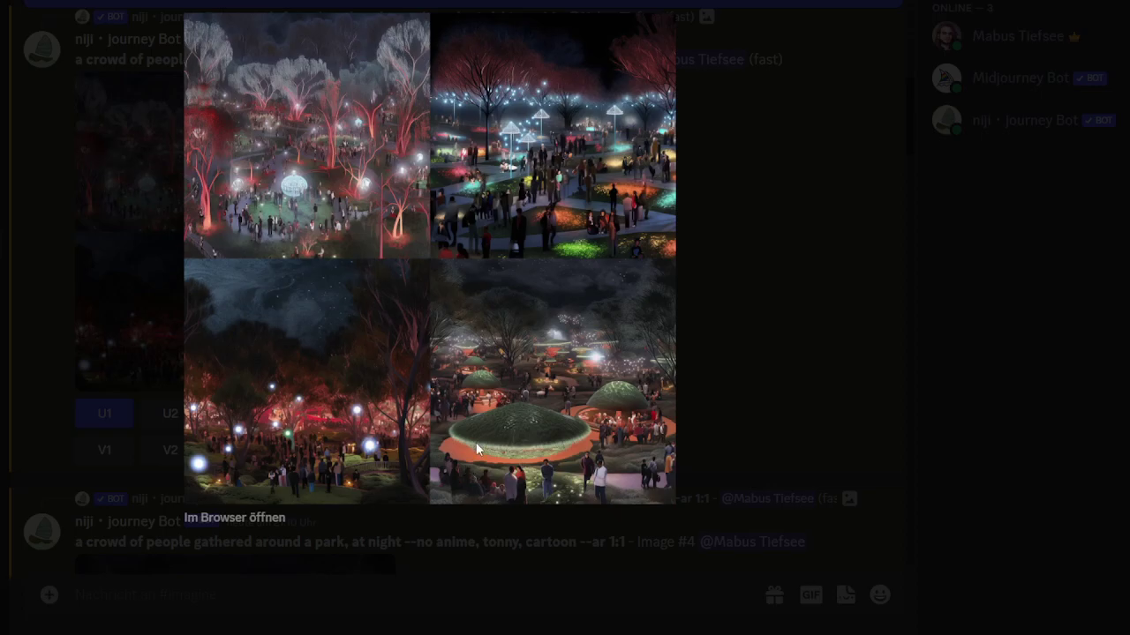
{"action": "left_click", "coordinate": [750, 322]}
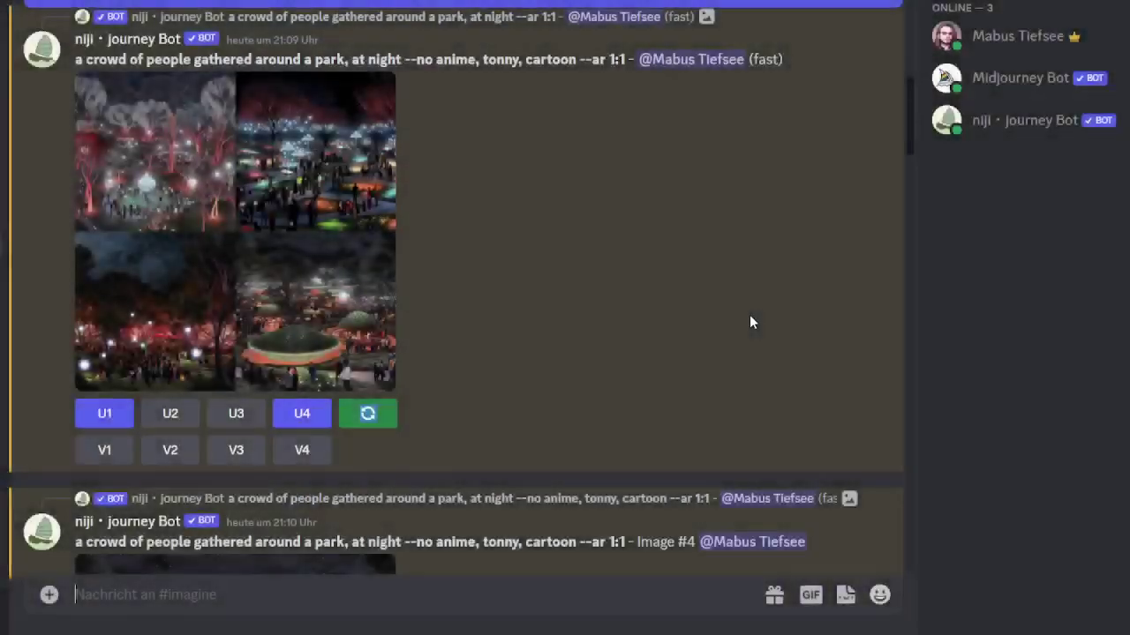
{"action": "scroll", "coordinate": [706, 327], "scroll_direction": "down", "scroll_amount": 10}
{"action": "scroll", "coordinate": [473, 378], "scroll_direction": "down", "scroll_amount": 8}
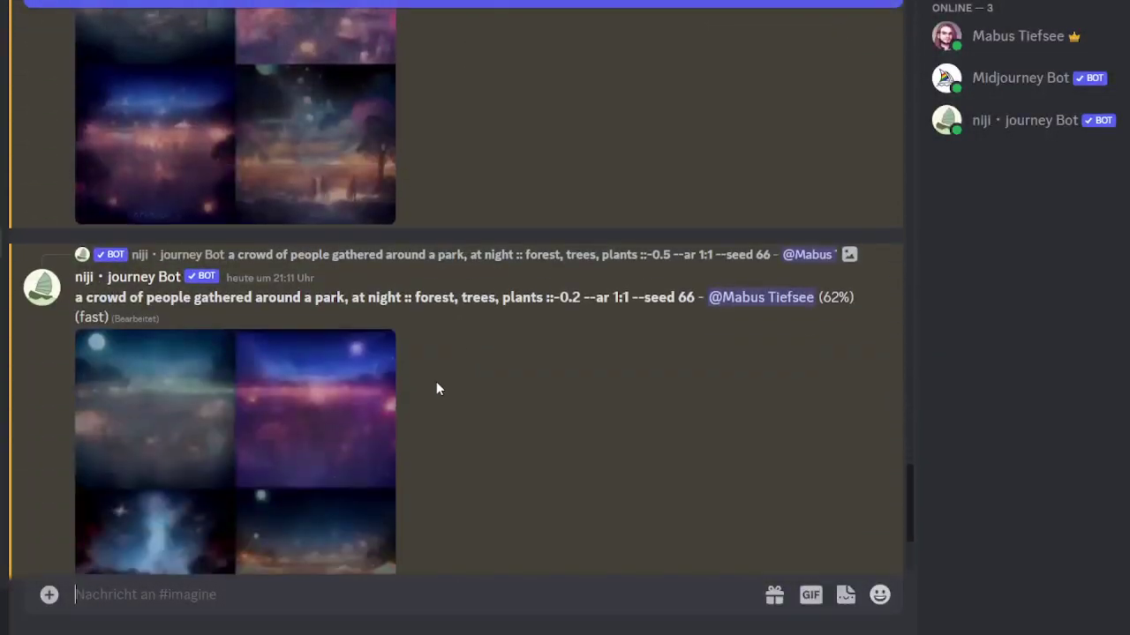
{"action": "scroll", "coordinate": [396, 363], "scroll_direction": "up", "scroll_amount": 3}
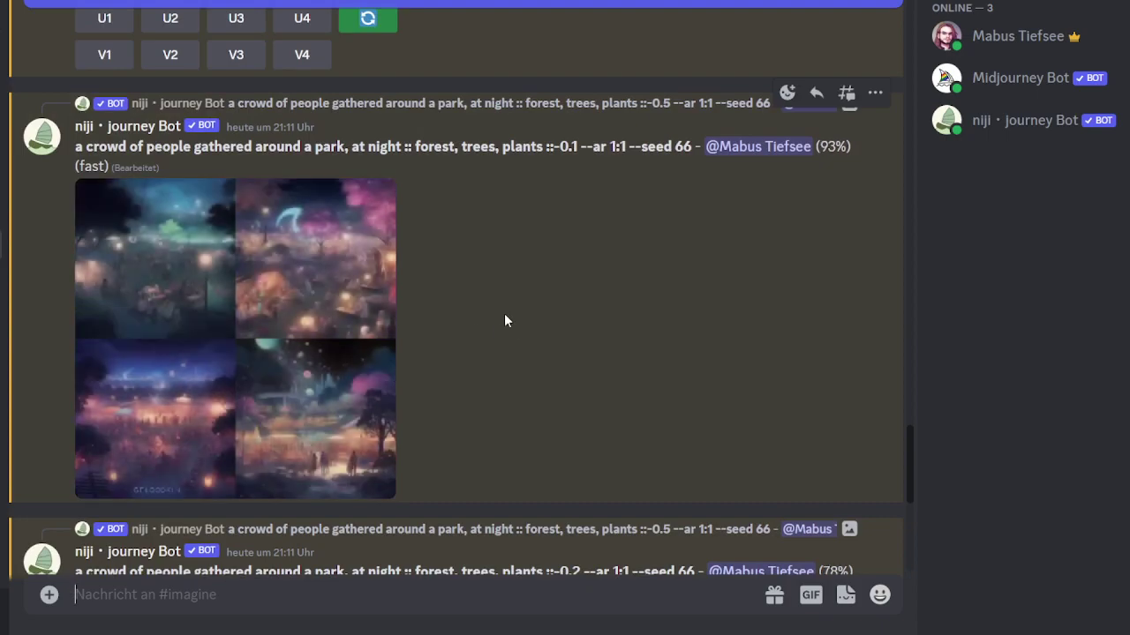
{"action": "scroll", "coordinate": [432, 323], "scroll_direction": "down", "scroll_amount": 5}
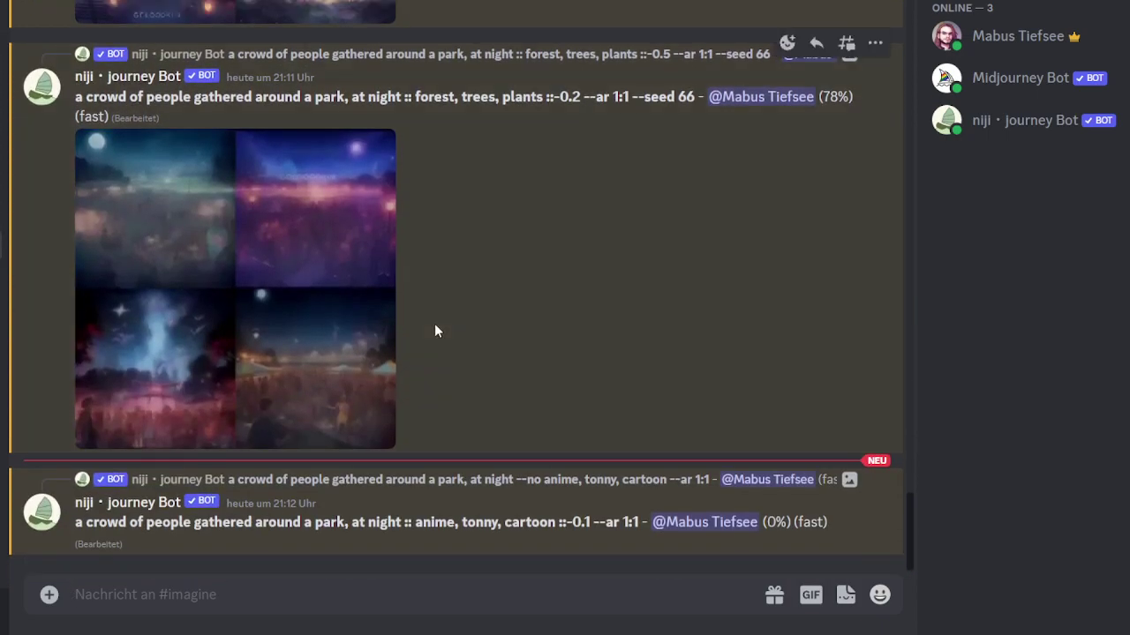
{"action": "scroll", "coordinate": [430, 311], "scroll_direction": "up", "scroll_amount": 3}
{"action": "scroll", "coordinate": [373, 277], "scroll_direction": "down", "scroll_amount": 3}
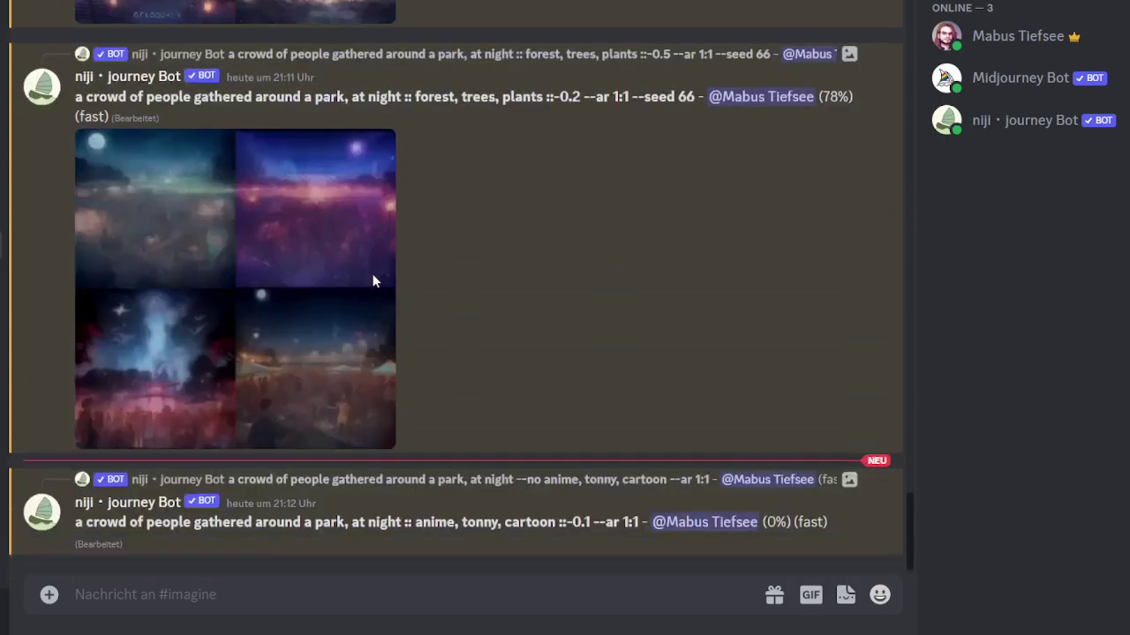
{"action": "scroll", "coordinate": [368, 310], "scroll_direction": "up", "scroll_amount": 4}
{"action": "scroll", "coordinate": [367, 296], "scroll_direction": "up", "scroll_amount": 2}
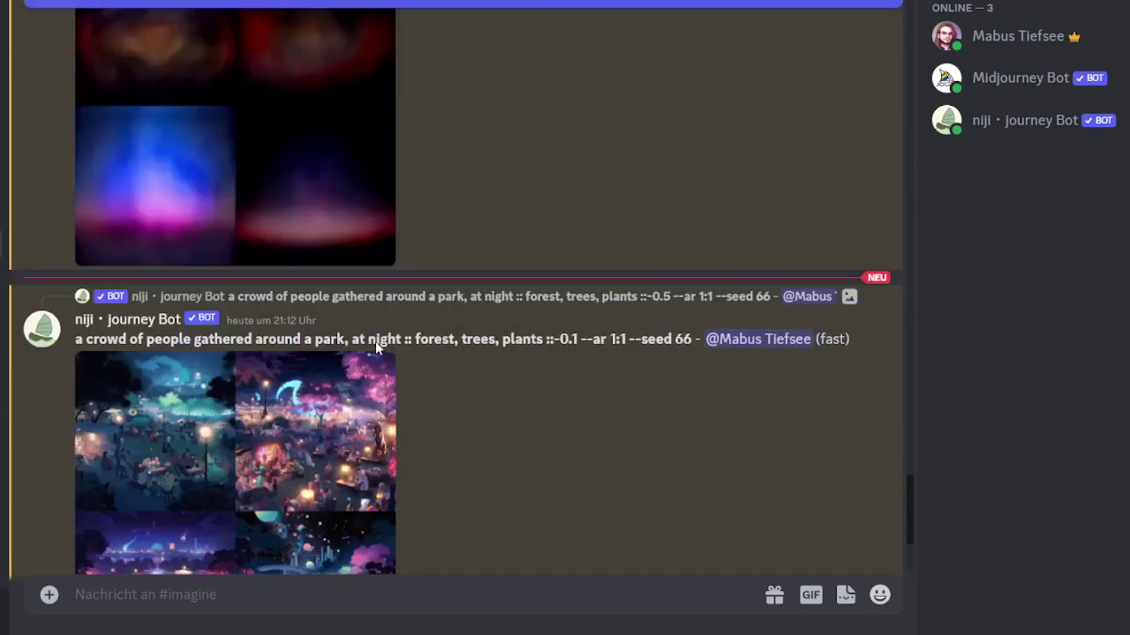
Examine the enlarged image grid of the forest prompt weighted "::-0.1" and close it
{"action": "left_click", "coordinate": [262, 274]}
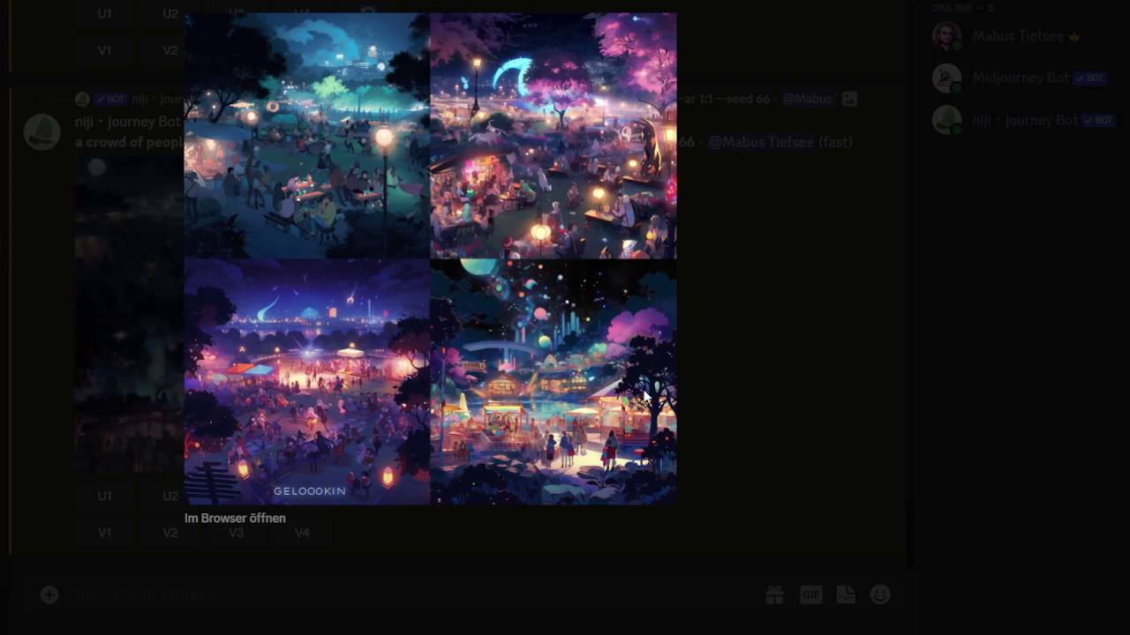
{"action": "left_click", "coordinate": [713, 291]}
{"action": "scroll", "coordinate": [328, 384], "scroll_direction": "up", "scroll_amount": 5}
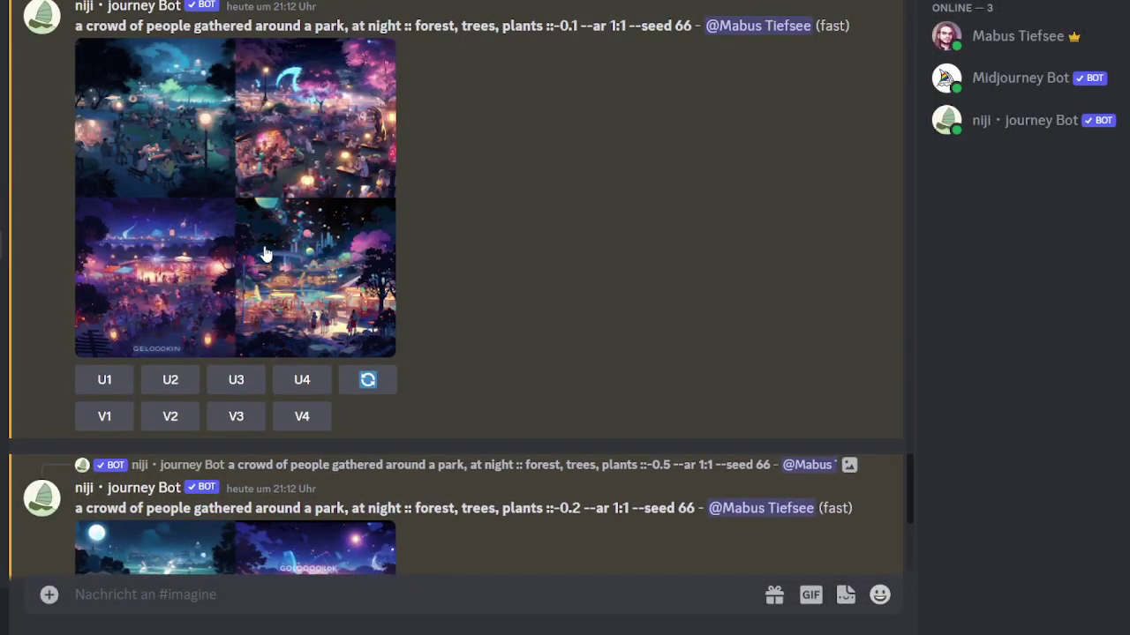
{"action": "left_click", "coordinate": [265, 254]}
{"action": "left_click", "coordinate": [717, 236]}
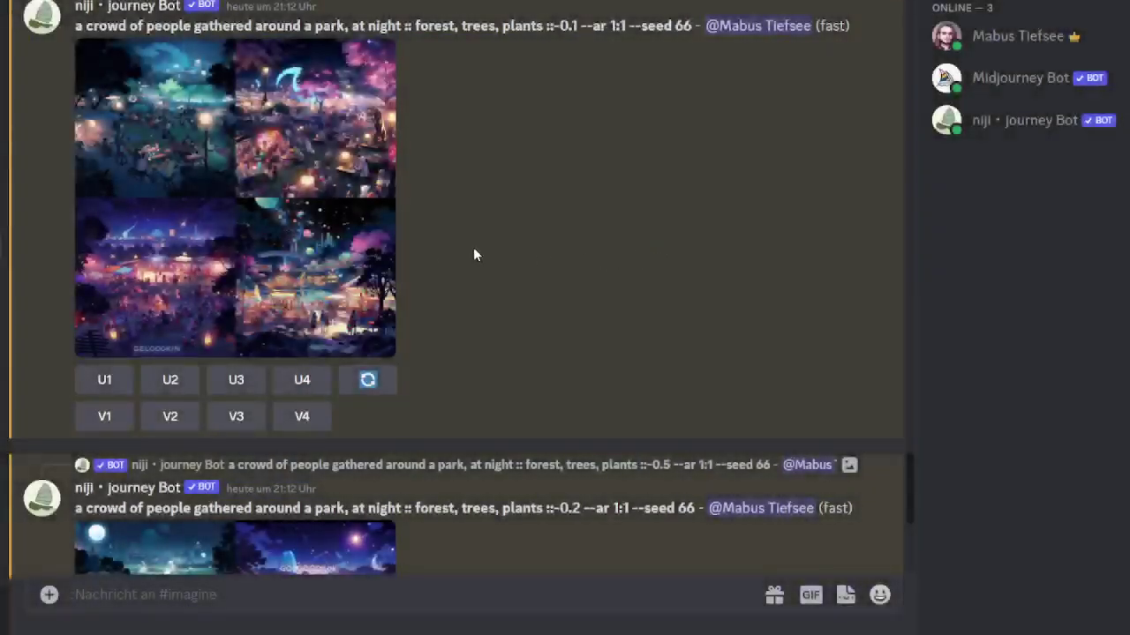
Examine the enlarged image grid of the forest prompt weighted "::-0.2" and close it
{"action": "scroll", "coordinate": [424, 253], "scroll_direction": "down", "scroll_amount": 5}
{"action": "left_click", "coordinate": [300, 265]}
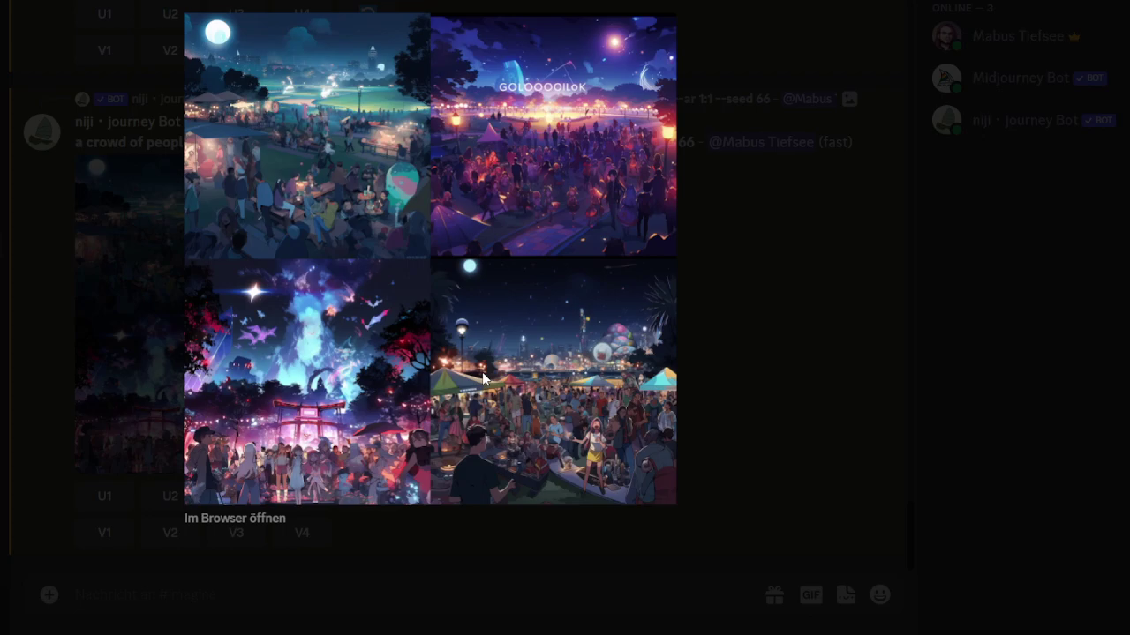
{"action": "left_click", "coordinate": [160, 241]}
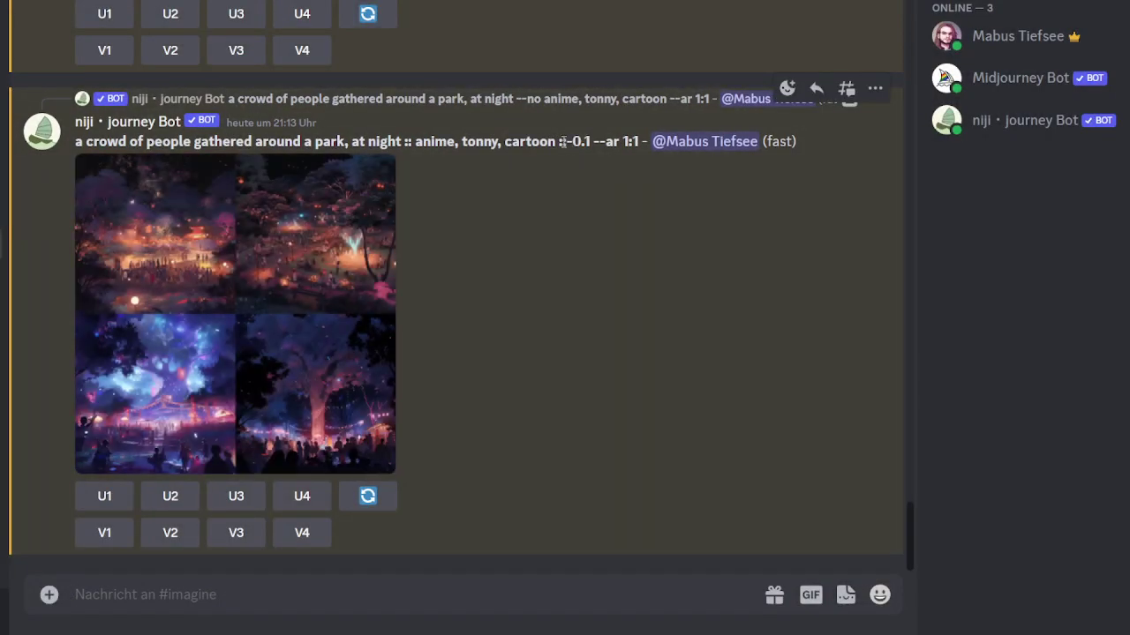
Highlight ":: anime, tonny, cartoon ::-0.1" in the prompt and examine its image grid enlarged
{"action": "scroll", "coordinate": [547, 151], "scroll_direction": "up", "scroll_amount": 5}
{"action": "scroll", "coordinate": [527, 162], "scroll_direction": "down", "scroll_amount": 5}
{"action": "left_click_drag", "start_coordinate": [403, 139], "coordinate": [595, 143]}
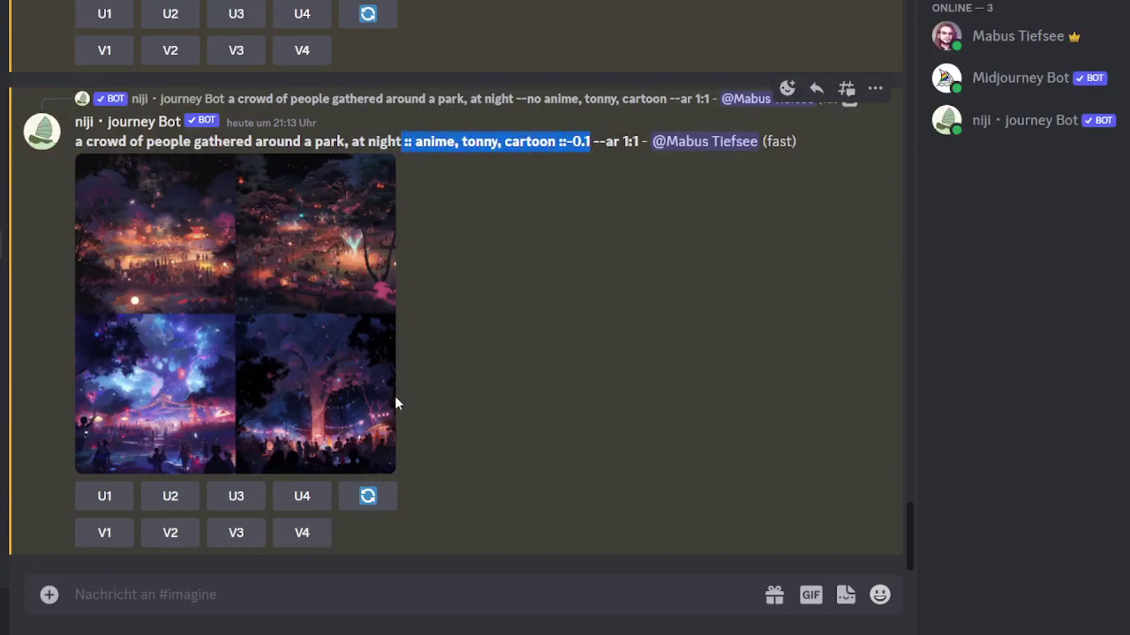
{"action": "left_click", "coordinate": [521, 315]}
{"action": "left_click", "coordinate": [288, 298]}
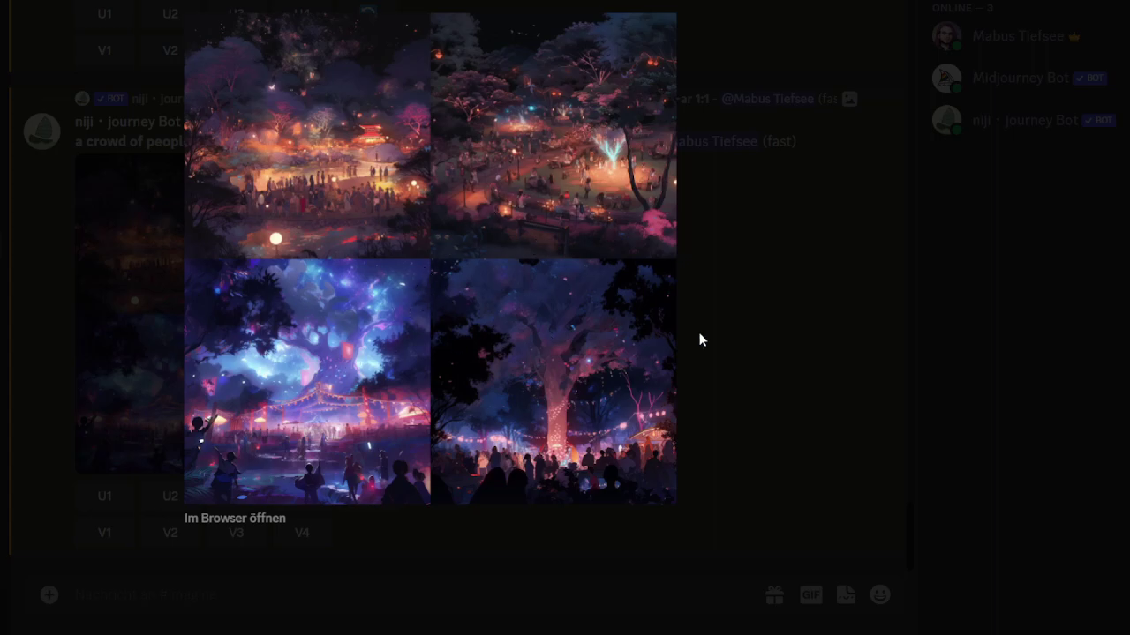
{"action": "left_click", "coordinate": [764, 355]}
Rerun the ":: anime, tonny, cartoon" prompt with the negative weight changed to -0.3
{"action": "left_click", "coordinate": [367, 496]}
{"action": "double_click", "coordinate": [415, 300]}
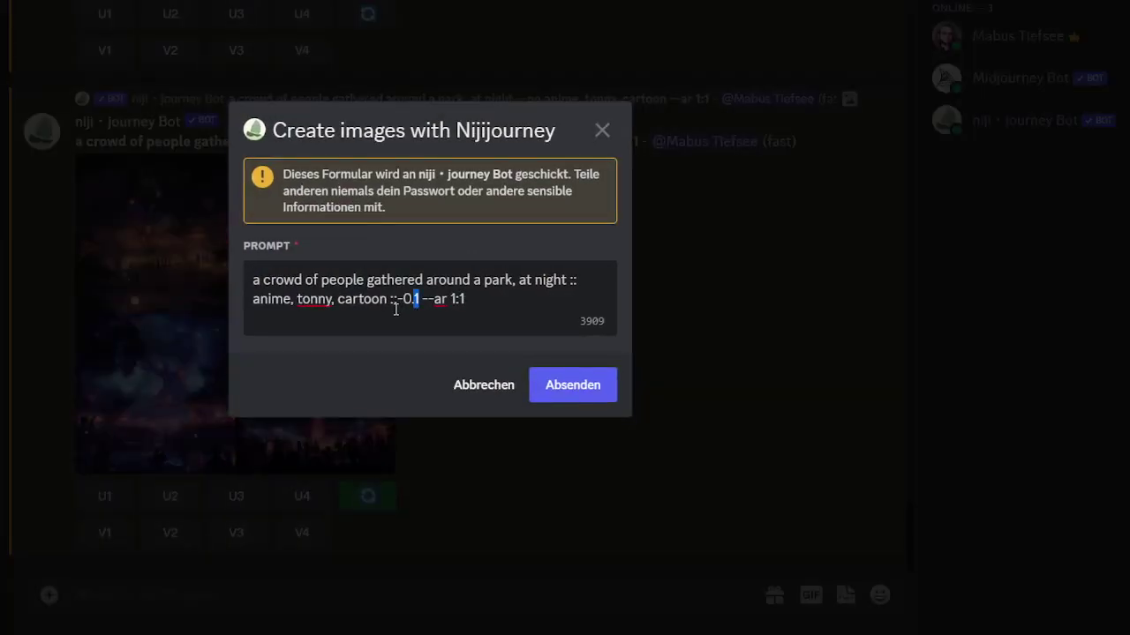
{"action": "left_click_drag", "start_coordinate": [572, 279], "coordinate": [420, 299]}
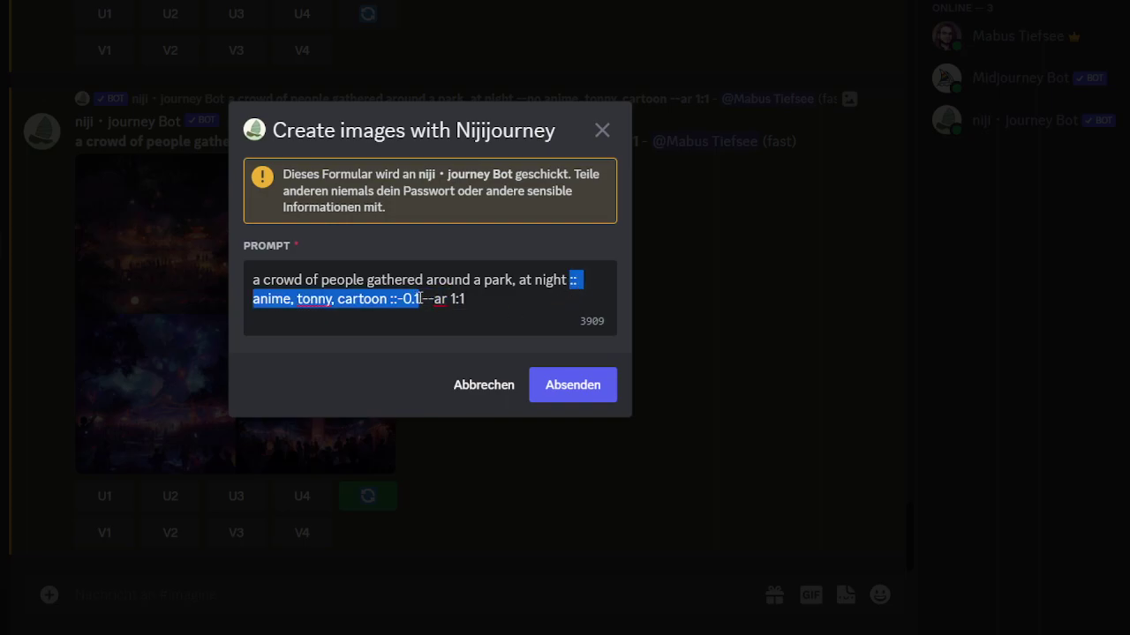
{"action": "left_click", "coordinate": [420, 299]}
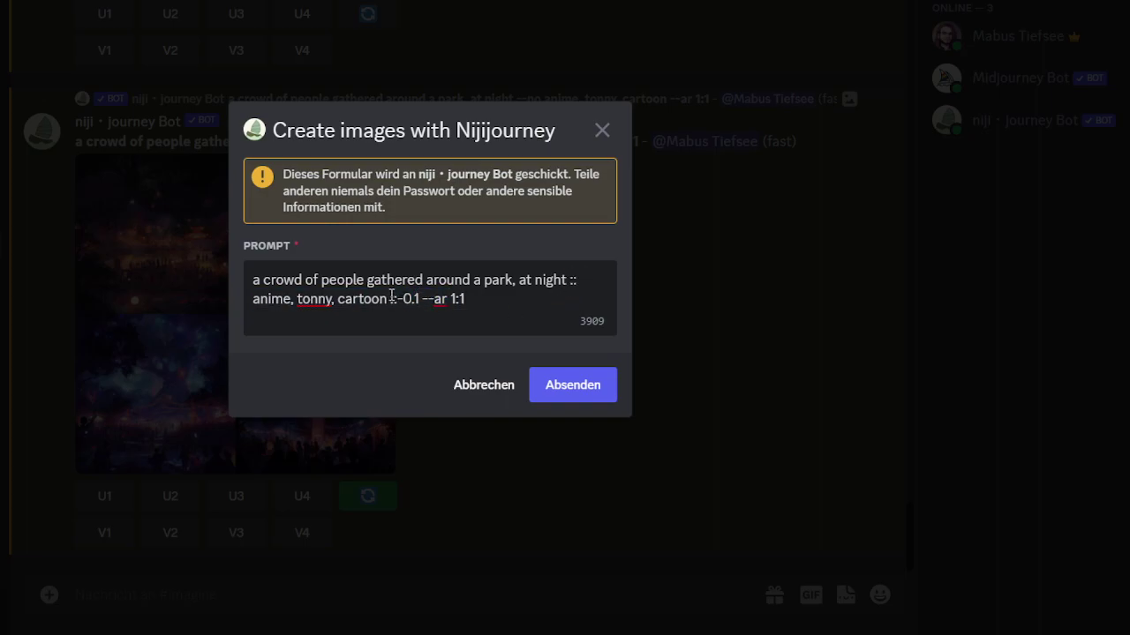
{"action": "left_click", "coordinate": [388, 299]}
{"action": "left_click_drag", "start_coordinate": [396, 296], "coordinate": [392, 298]}
{"action": "left_click", "coordinate": [420, 298]}
{"action": "key", "text": "BackSpace"}
{"action": "type", "text": "3"}
{"action": "left_click", "coordinate": [585, 397]}
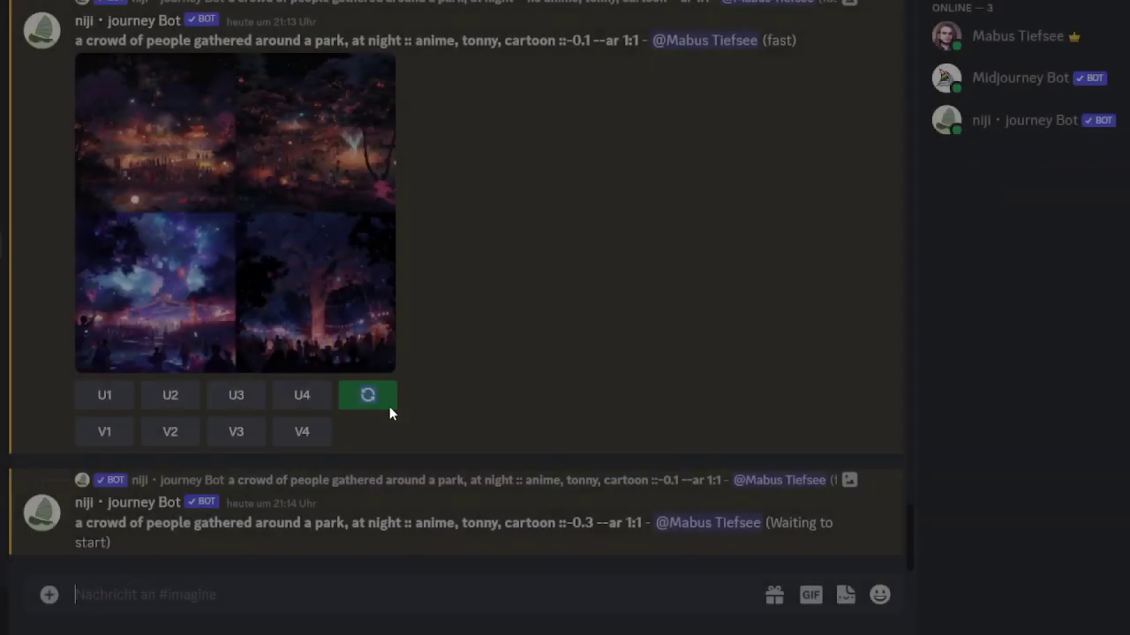
Compare the weighted prompt grids in the channel and view the "::-0.2" forest grid enlarged
{"action": "scroll", "coordinate": [406, 385], "scroll_direction": "up", "scroll_amount": 3}
{"action": "scroll", "coordinate": [357, 357], "scroll_direction": "down", "scroll_amount": 3}
{"action": "scroll", "coordinate": [338, 318], "scroll_direction": "up", "scroll_amount": 1}
{"action": "scroll", "coordinate": [338, 317], "scroll_direction": "up", "scroll_amount": 5}
{"action": "scroll", "coordinate": [338, 316], "scroll_direction": "down", "scroll_amount": 2}
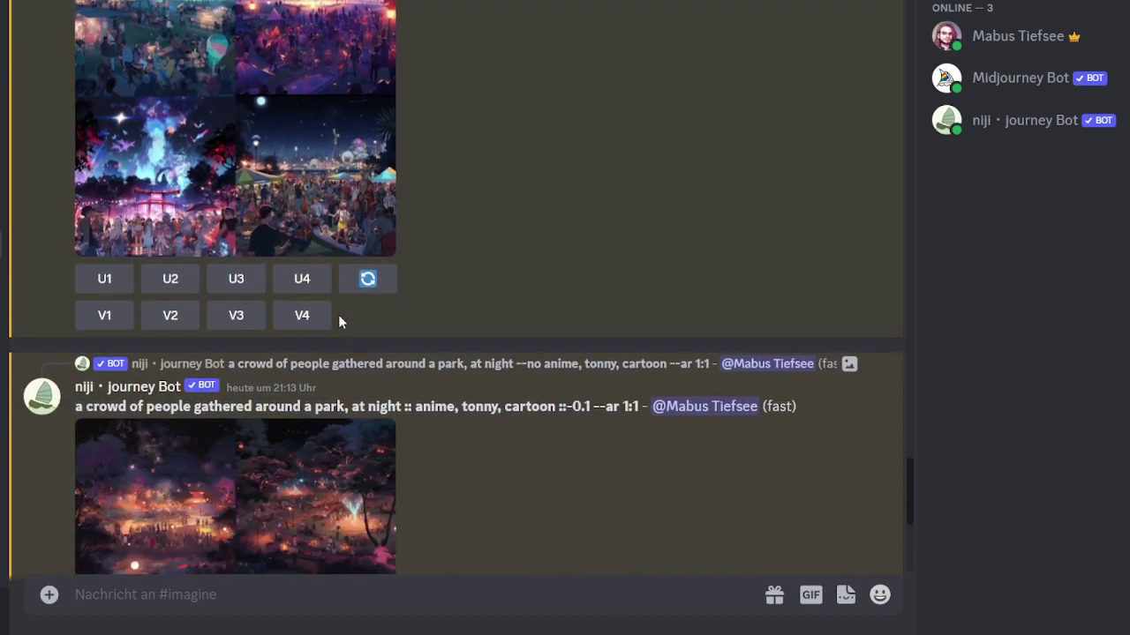
{"action": "scroll", "coordinate": [338, 315], "scroll_direction": "down", "scroll_amount": 4}
{"action": "scroll", "coordinate": [309, 300], "scroll_direction": "up", "scroll_amount": 6}
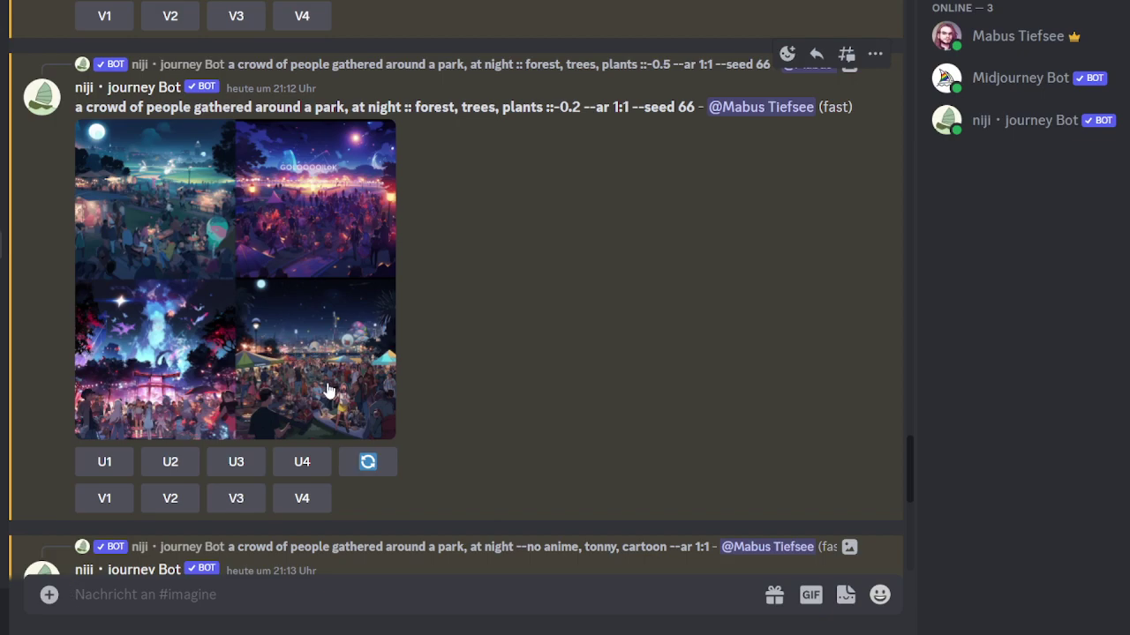
{"action": "left_click", "coordinate": [373, 405]}
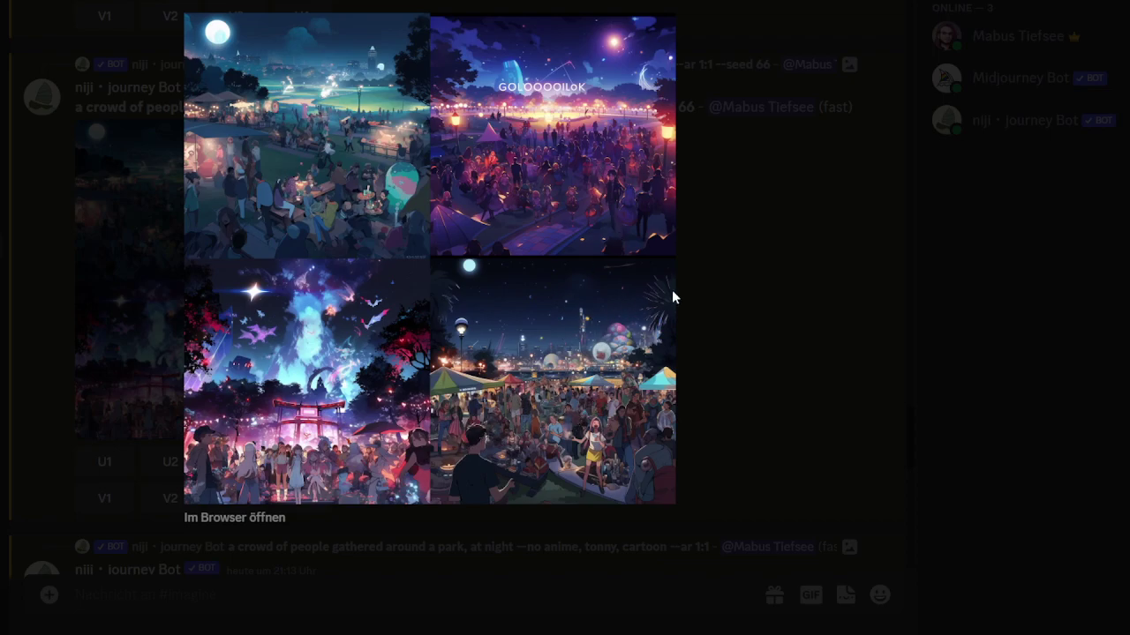
Close the enlarged grid and rerun the "::-0.2" forest prompt with "smarties" added after "plants"
{"action": "left_click", "coordinate": [783, 351]}
{"action": "left_click", "coordinate": [368, 461]}
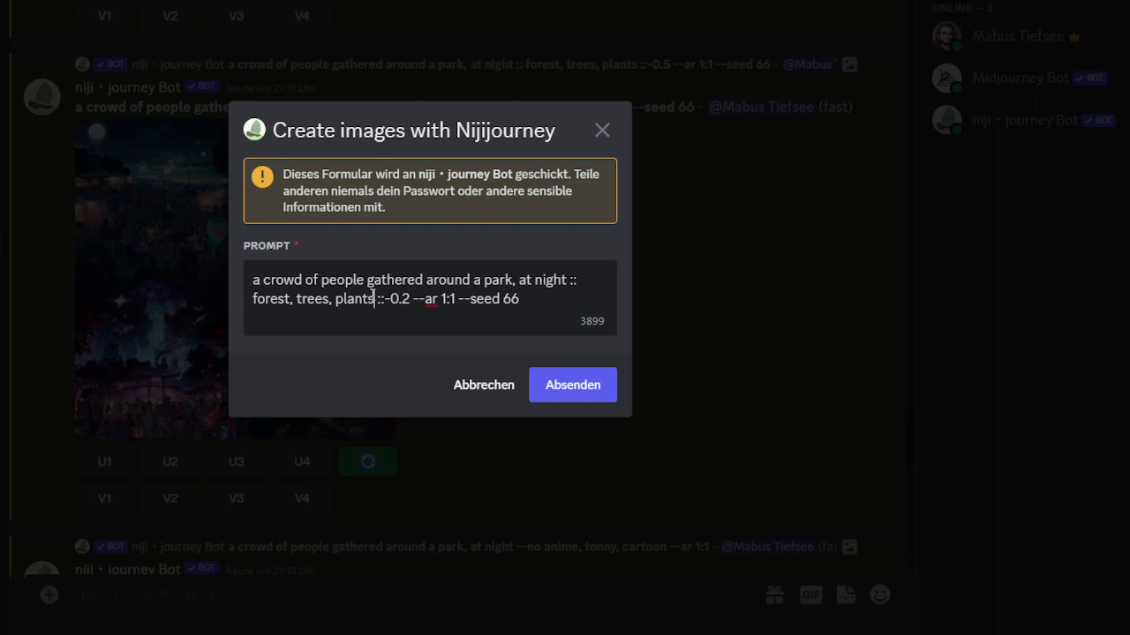
{"action": "type", "text": ", "}
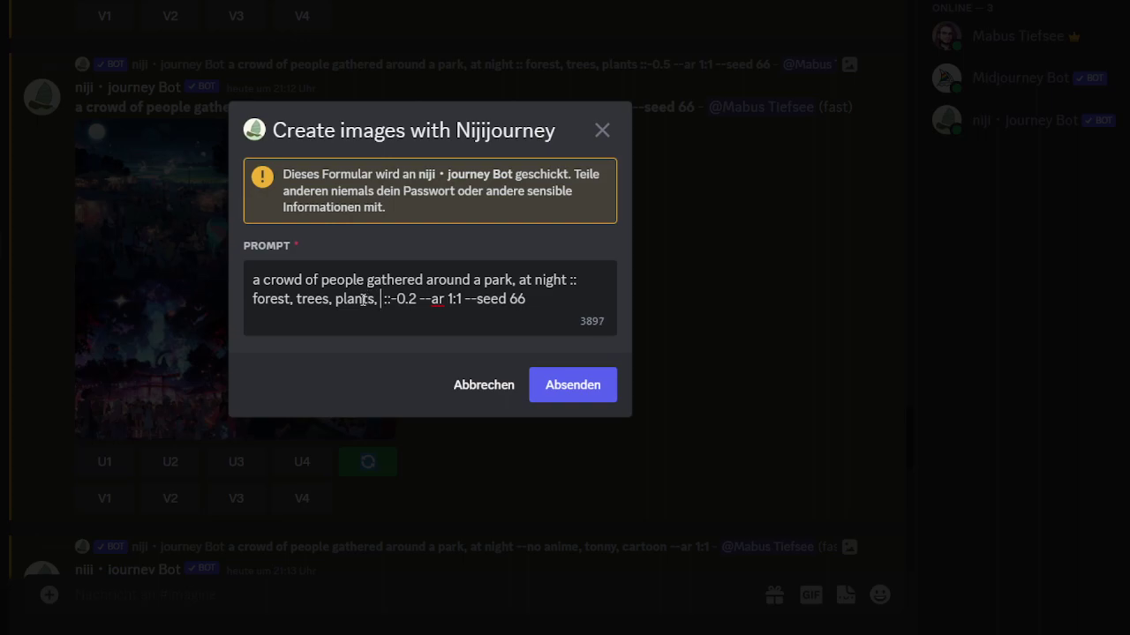
{"action": "type", "text": "smart"}
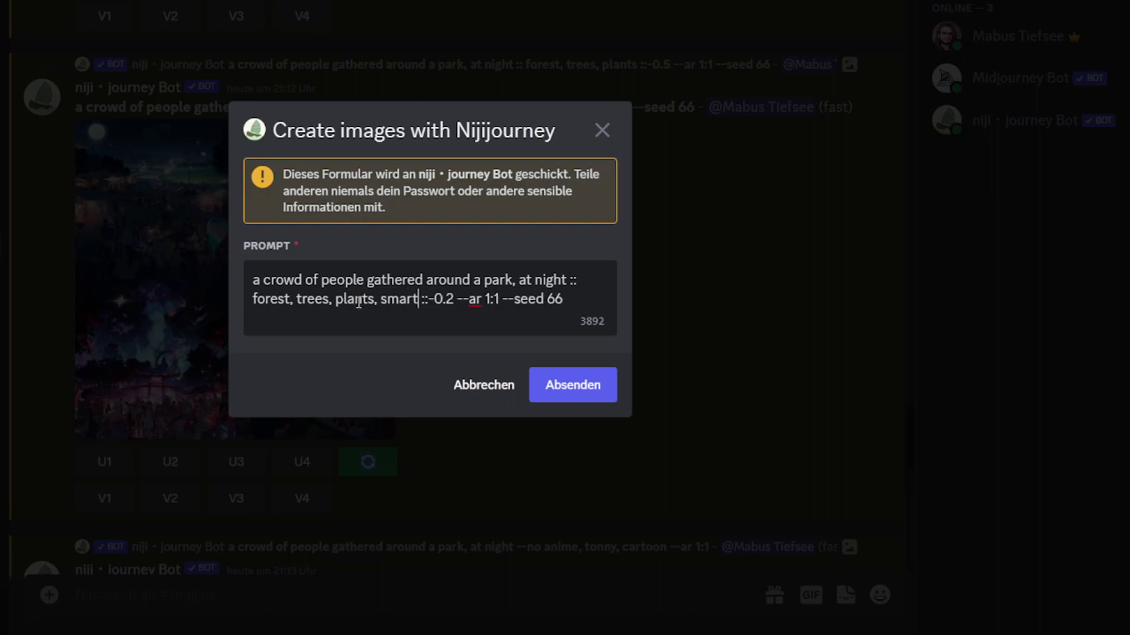
{"action": "type", "text": "ies"}
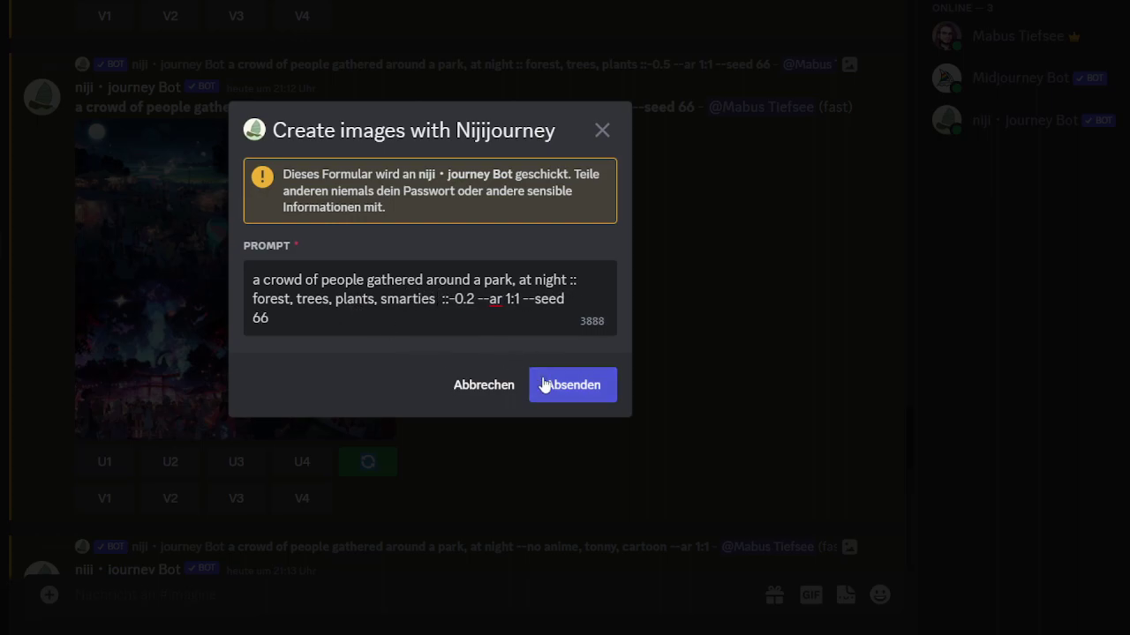
{"action": "left_click", "coordinate": [550, 386]}
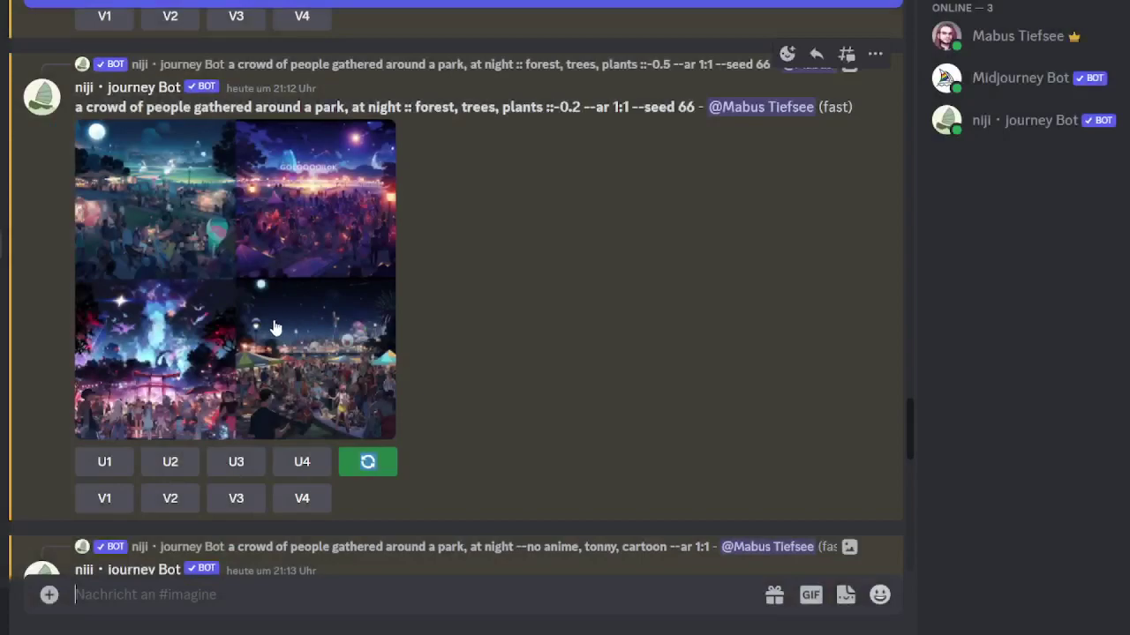
Highlight the seed value 66 in the "::-0.2" forest prompt and examine its image grid enlarged
{"action": "left_click_drag", "start_coordinate": [698, 108], "coordinate": [676, 110]}
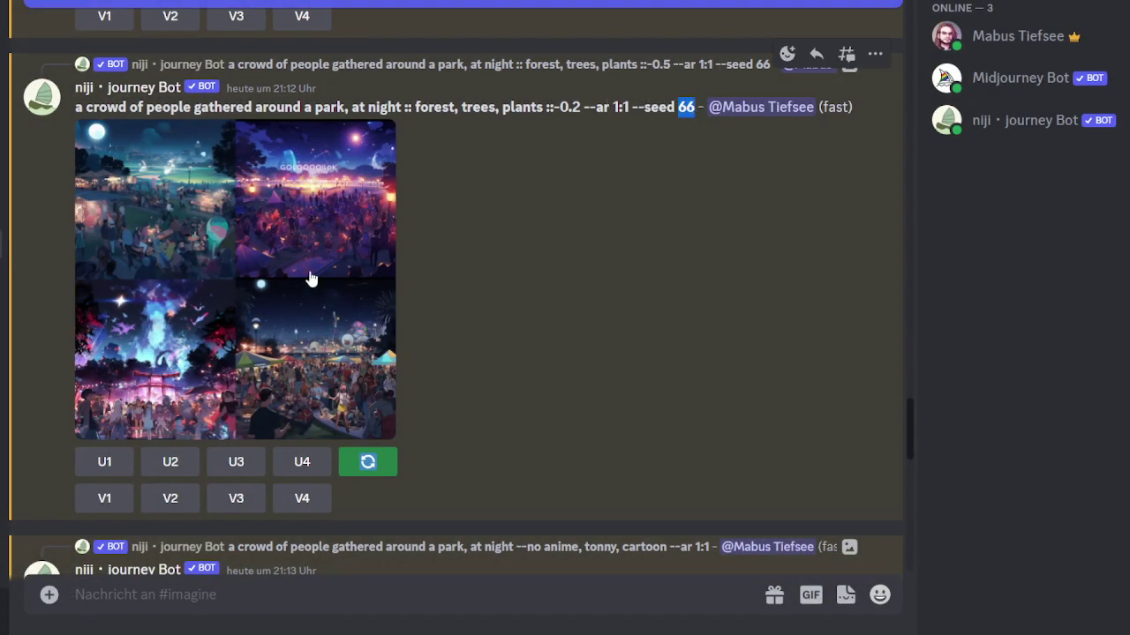
{"action": "left_click", "coordinate": [323, 340]}
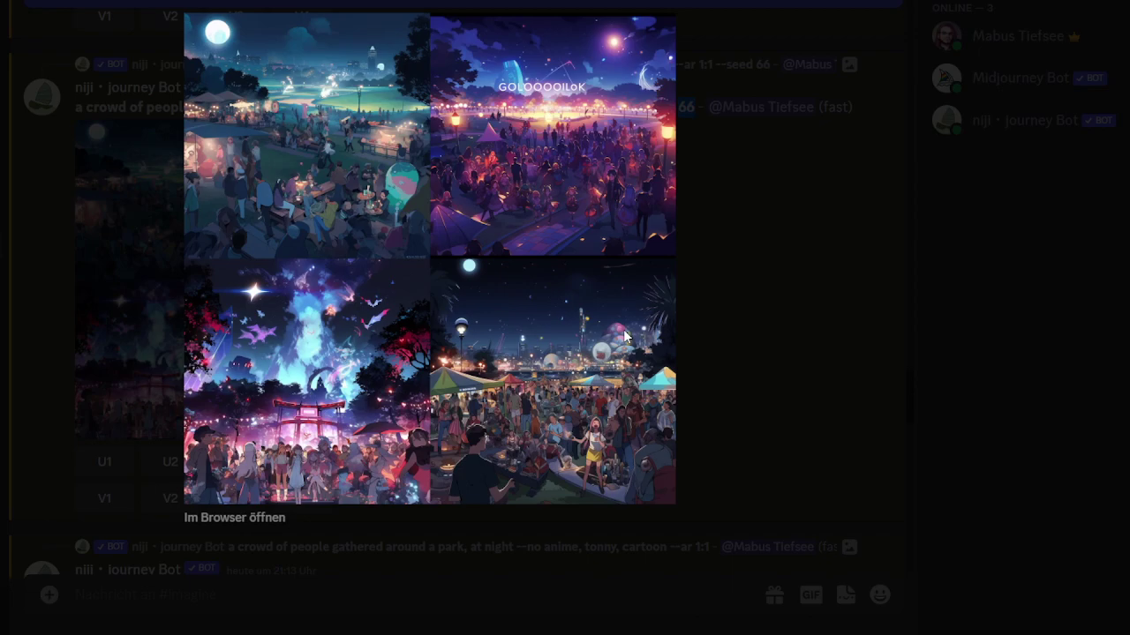
{"action": "left_click", "coordinate": [697, 324]}
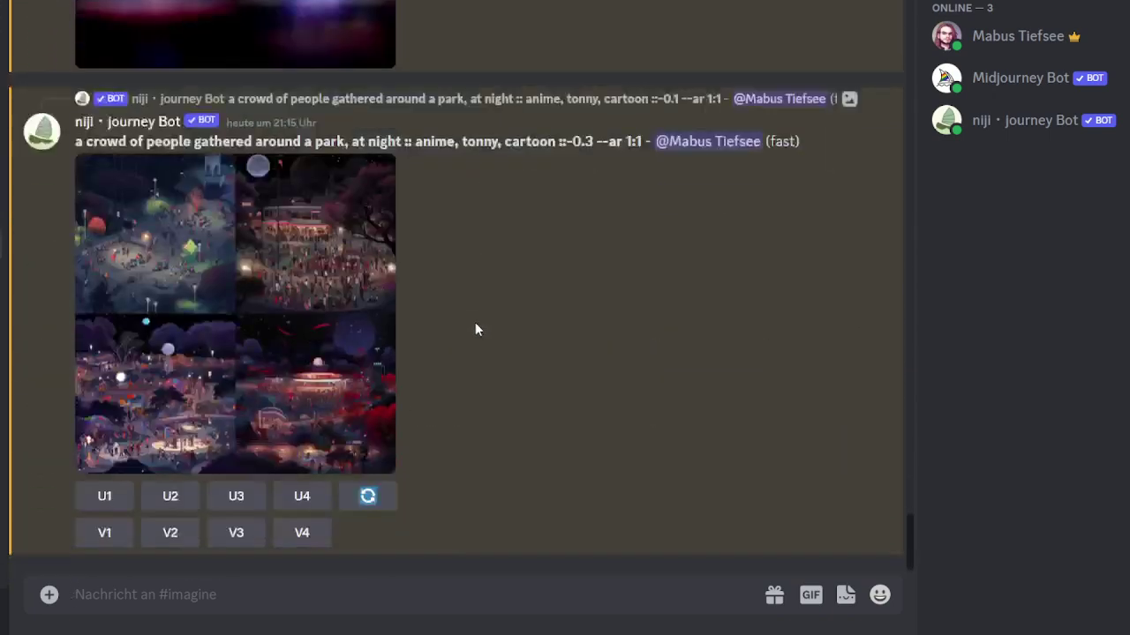
Examine the enlarged grids of the "anime, tonny, cartoon ::-0.3" prompt and the new "smarties ::-0.2" prompt
{"action": "left_click", "coordinate": [311, 295]}
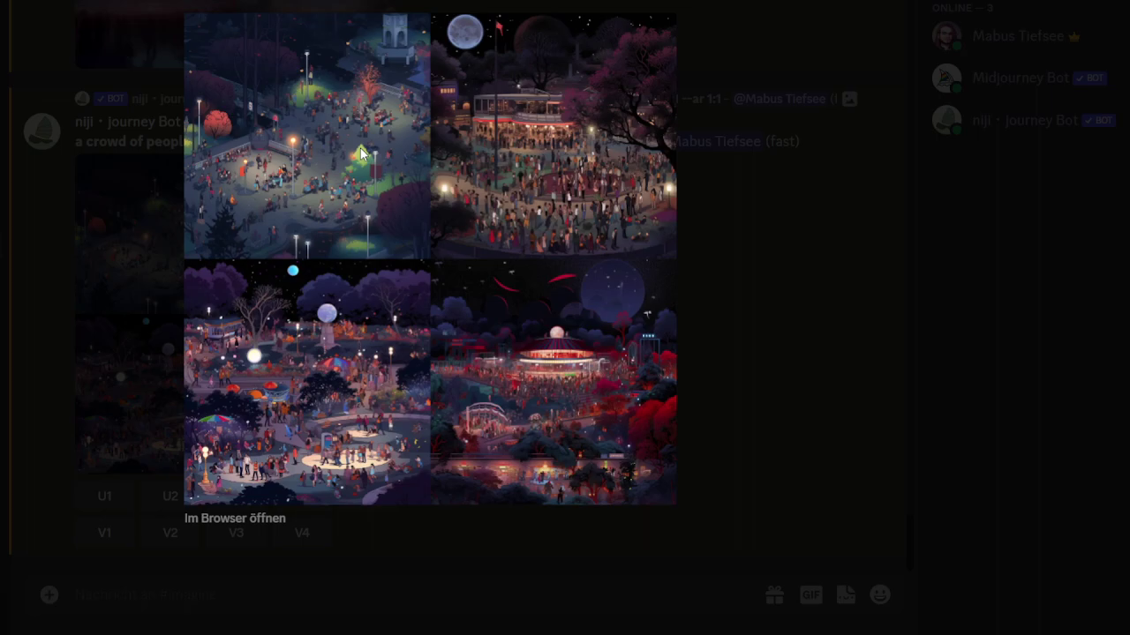
{"action": "left_click", "coordinate": [726, 229]}
{"action": "scroll", "coordinate": [550, 235], "scroll_direction": "up", "scroll_amount": 5}
{"action": "scroll", "coordinate": [474, 278], "scroll_direction": "down", "scroll_amount": 1}
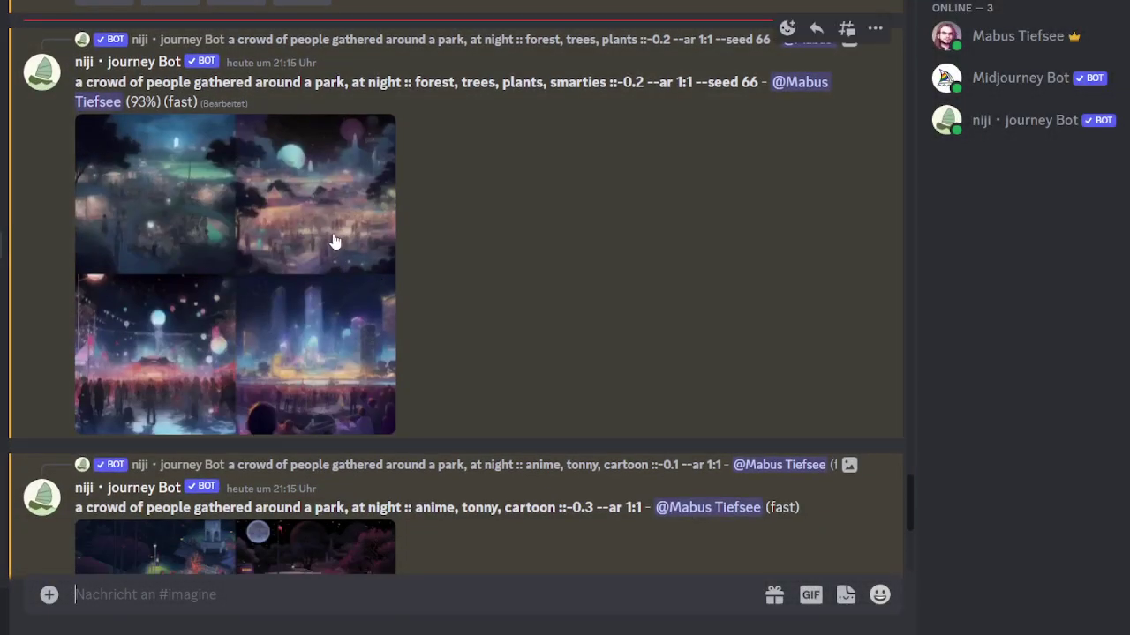
{"action": "scroll", "coordinate": [323, 253], "scroll_direction": "down", "scroll_amount": 4}
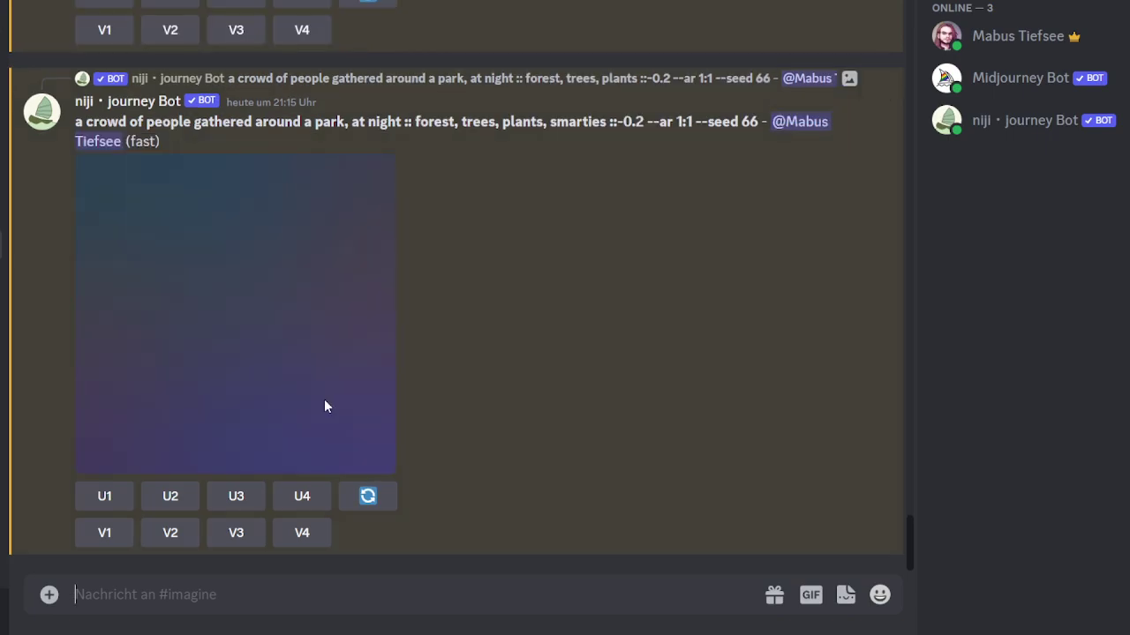
{"action": "left_click", "coordinate": [291, 331]}
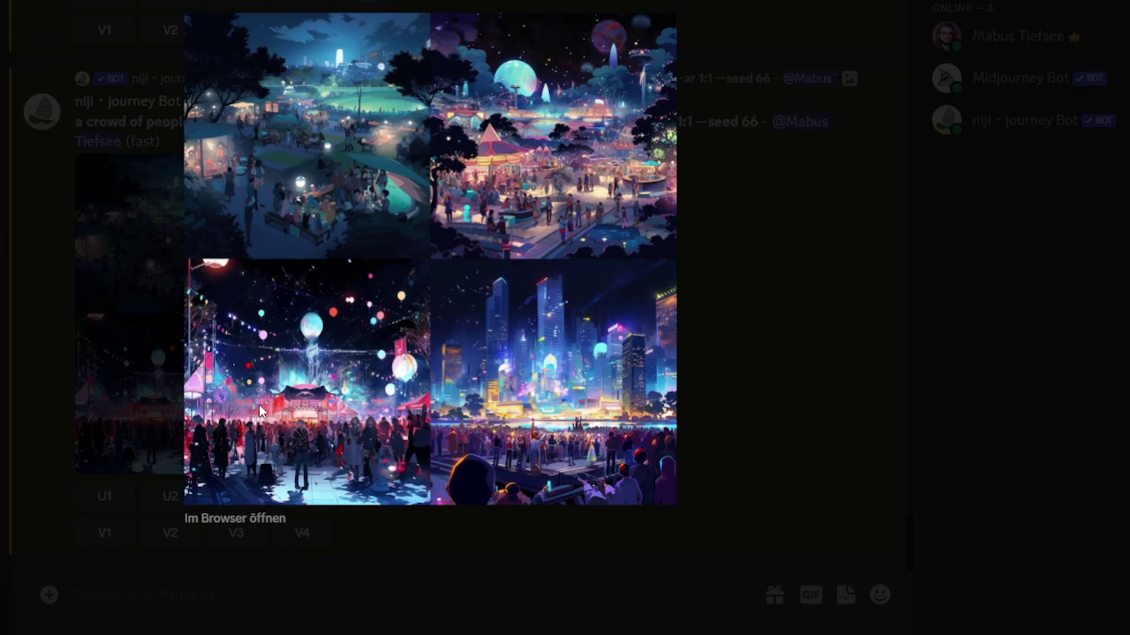
{"action": "left_click", "coordinate": [805, 321]}
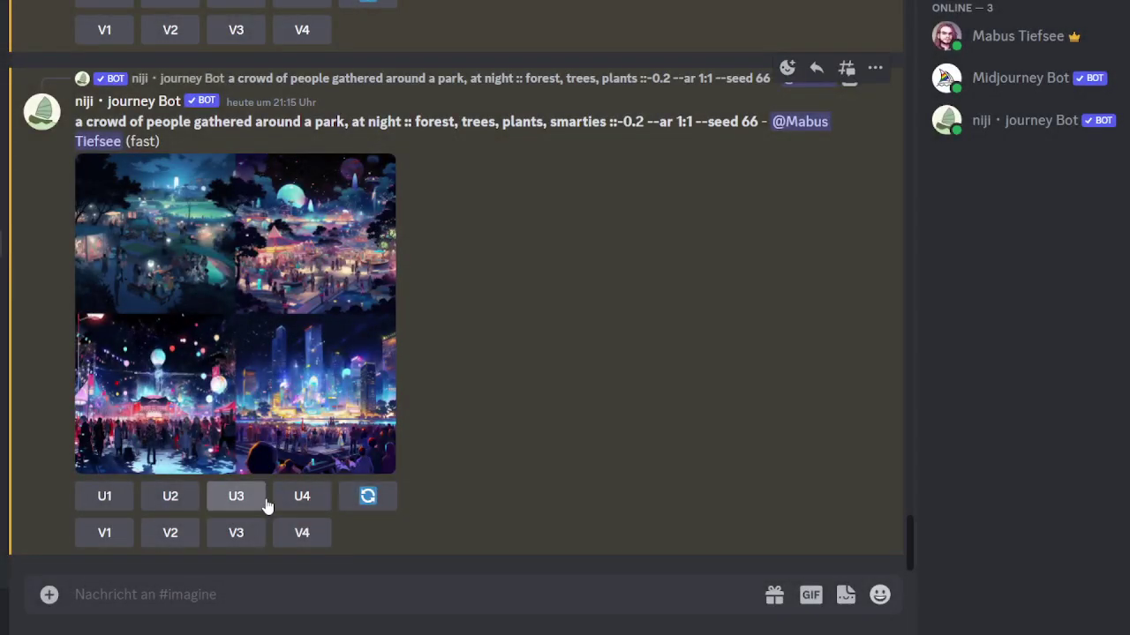
Upscale image 4 from both the "smarties" grid and the "forest, trees, plants ::-0.2" grid
{"action": "scroll", "coordinate": [450, 426], "scroll_direction": "up", "scroll_amount": 1}
{"action": "scroll", "coordinate": [374, 333], "scroll_direction": "up", "scroll_amount": 10}
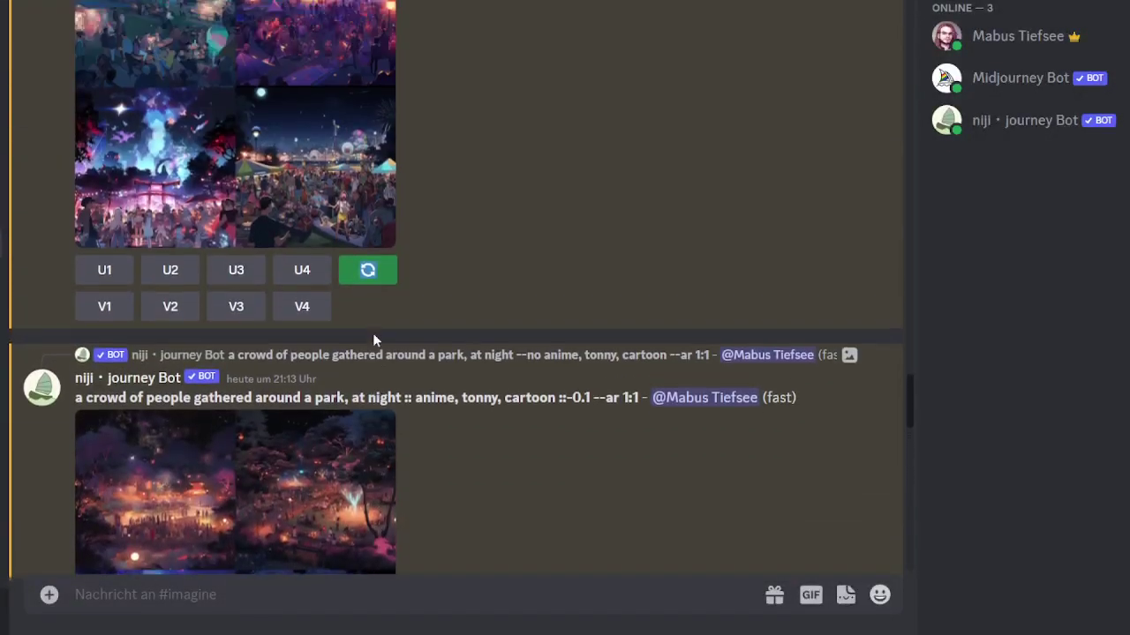
{"action": "left_click", "coordinate": [311, 413]}
{"action": "scroll", "coordinate": [427, 348], "scroll_direction": "down", "scroll_amount": 10}
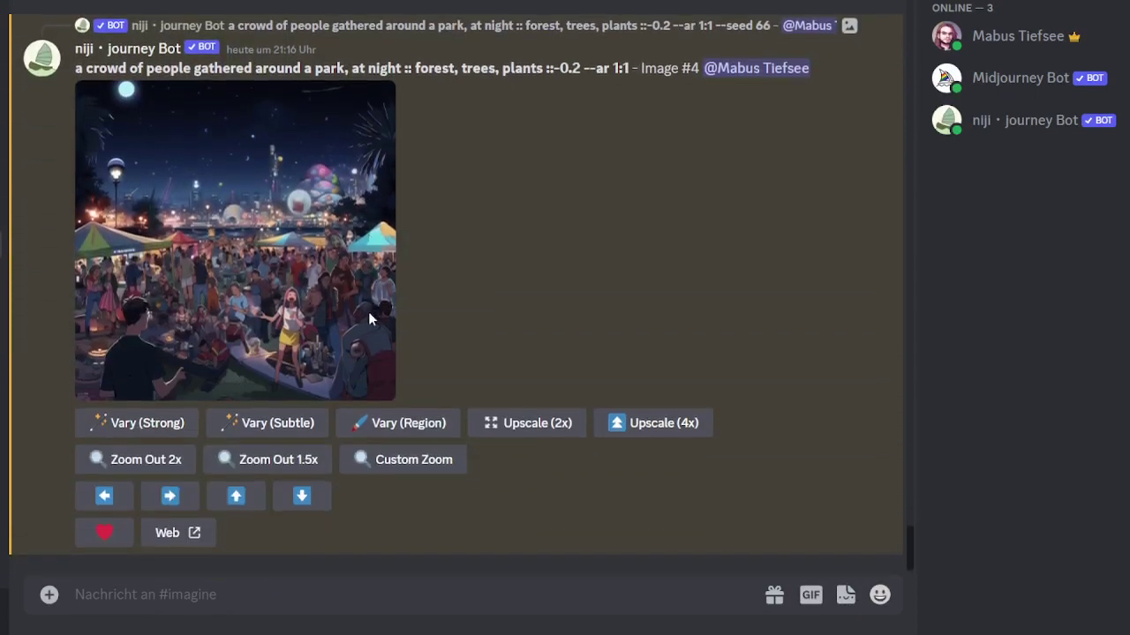
Compare the upscaled image 4 of the "smarties" prompt with that of the prompt without "smarties"
{"action": "scroll", "coordinate": [275, 304], "scroll_direction": "up", "scroll_amount": 6}
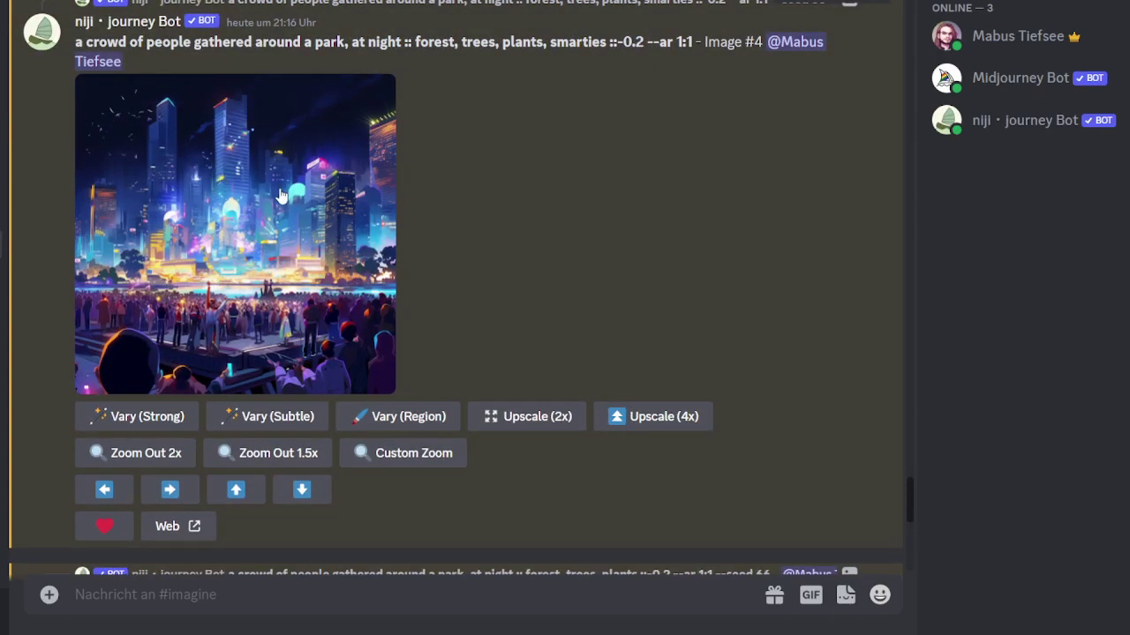
{"action": "scroll", "coordinate": [300, 282], "scroll_direction": "down", "scroll_amount": 6}
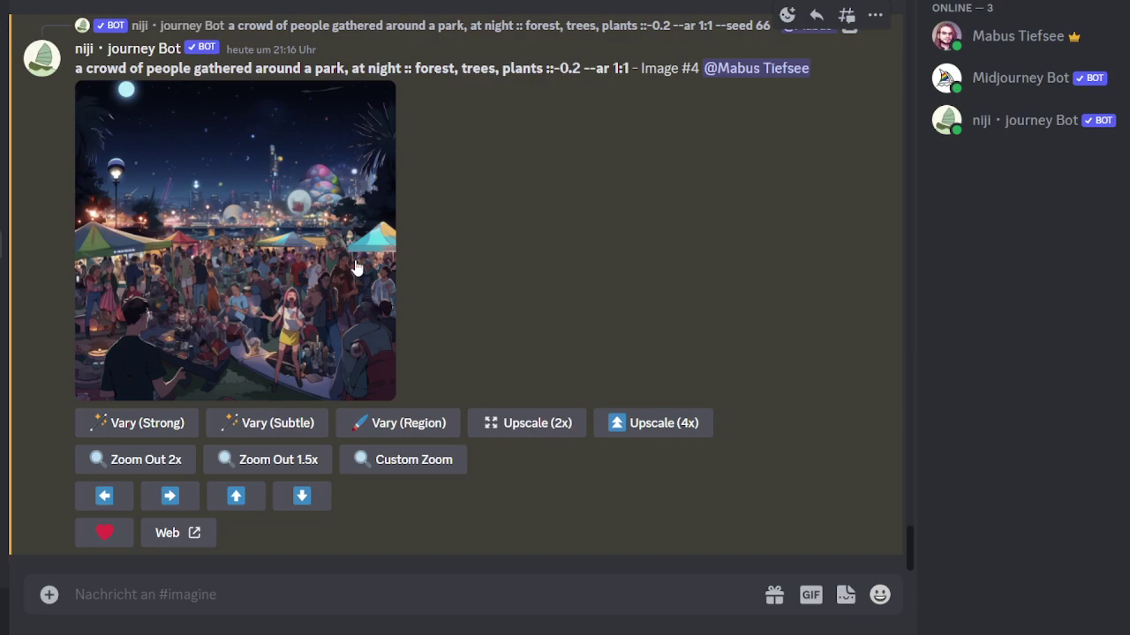
{"action": "scroll", "coordinate": [307, 302], "scroll_direction": "up", "scroll_amount": 6}
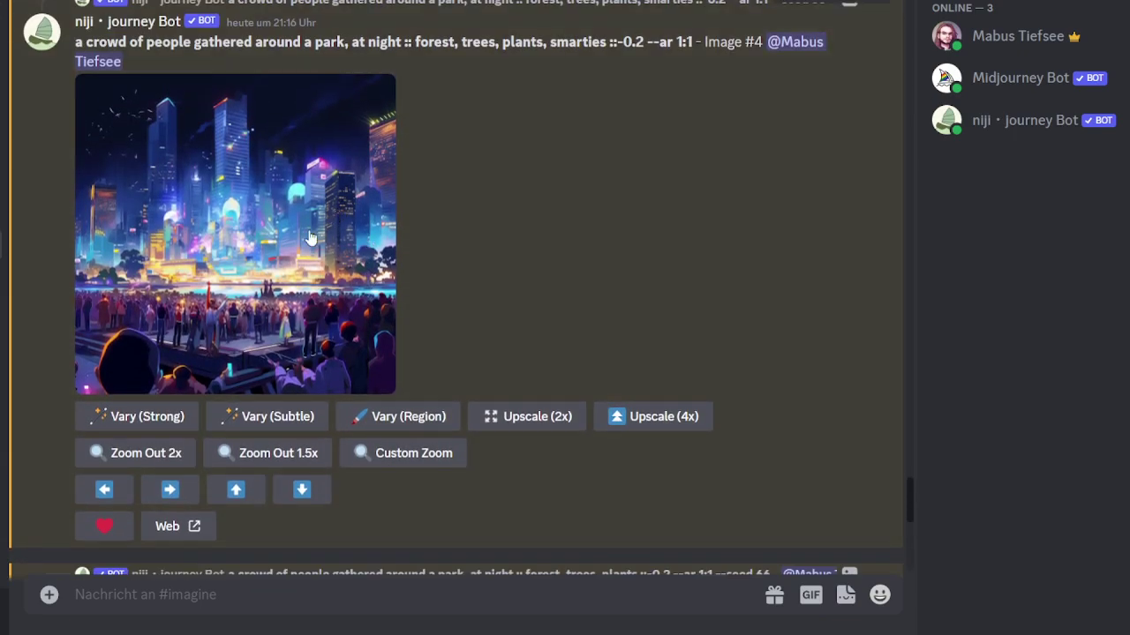
{"action": "scroll", "coordinate": [310, 238], "scroll_direction": "down", "scroll_amount": 6}
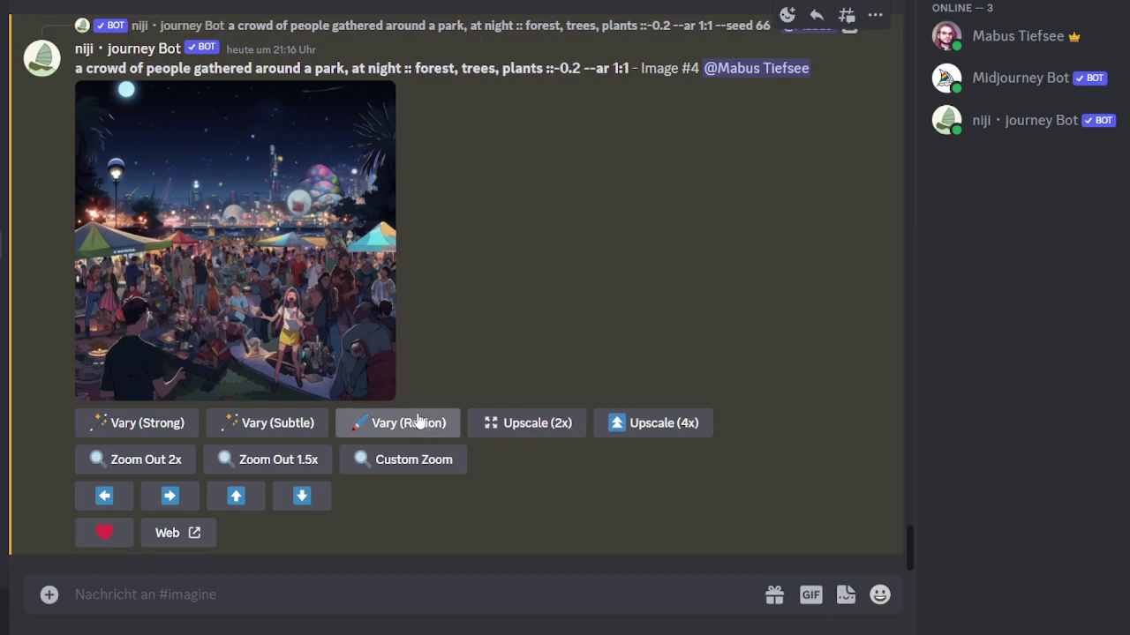
Rerun the "smarties ::-0.2" prompt with "smarties" replaced by "honeycombs", keeping seed 66
{"action": "scroll", "coordinate": [409, 415], "scroll_direction": "up", "scroll_amount": 10}
{"action": "scroll", "coordinate": [364, 342], "scroll_direction": "up", "scroll_amount": 4}
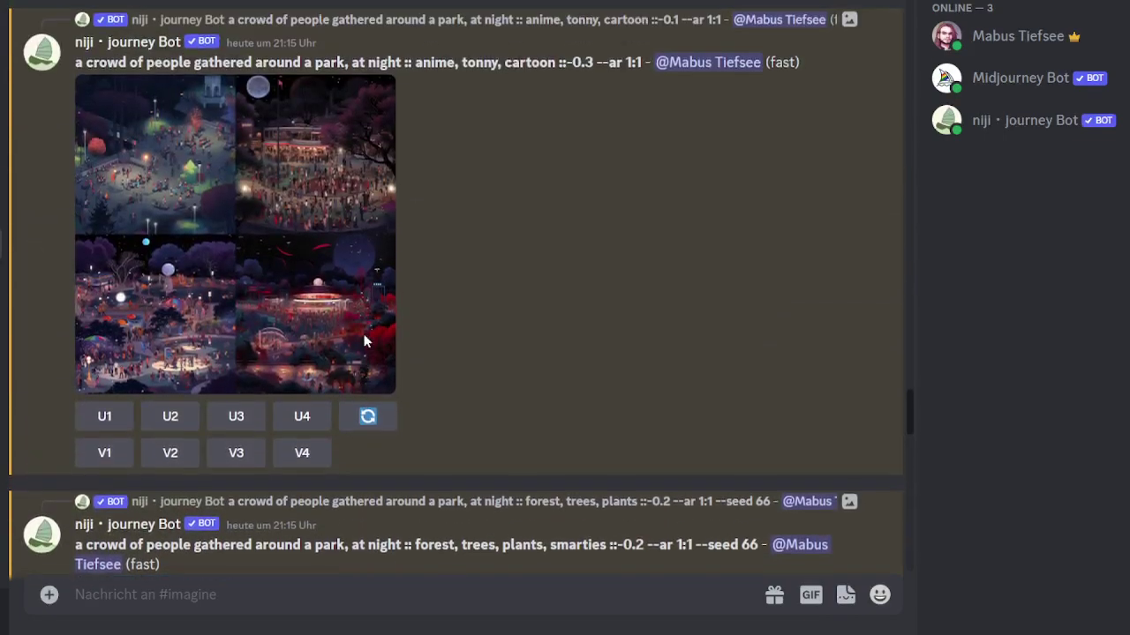
{"action": "scroll", "coordinate": [364, 349], "scroll_direction": "down", "scroll_amount": 4}
{"action": "scroll", "coordinate": [362, 456], "scroll_direction": "up", "scroll_amount": 3}
{"action": "scroll", "coordinate": [361, 447], "scroll_direction": "down", "scroll_amount": 5}
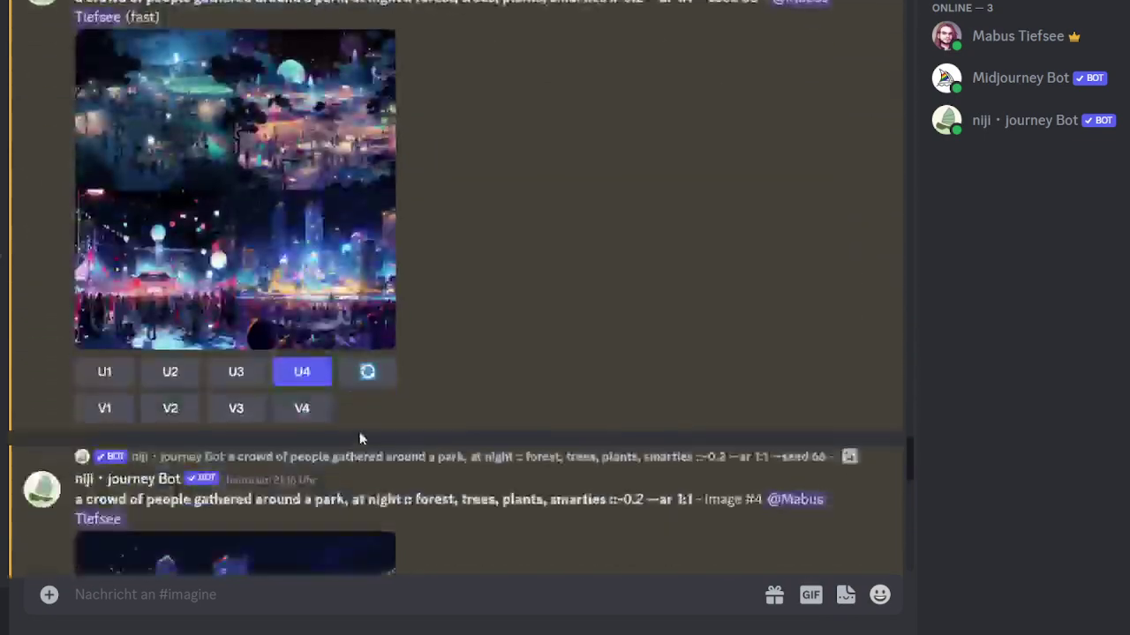
{"action": "left_click", "coordinate": [375, 370]}
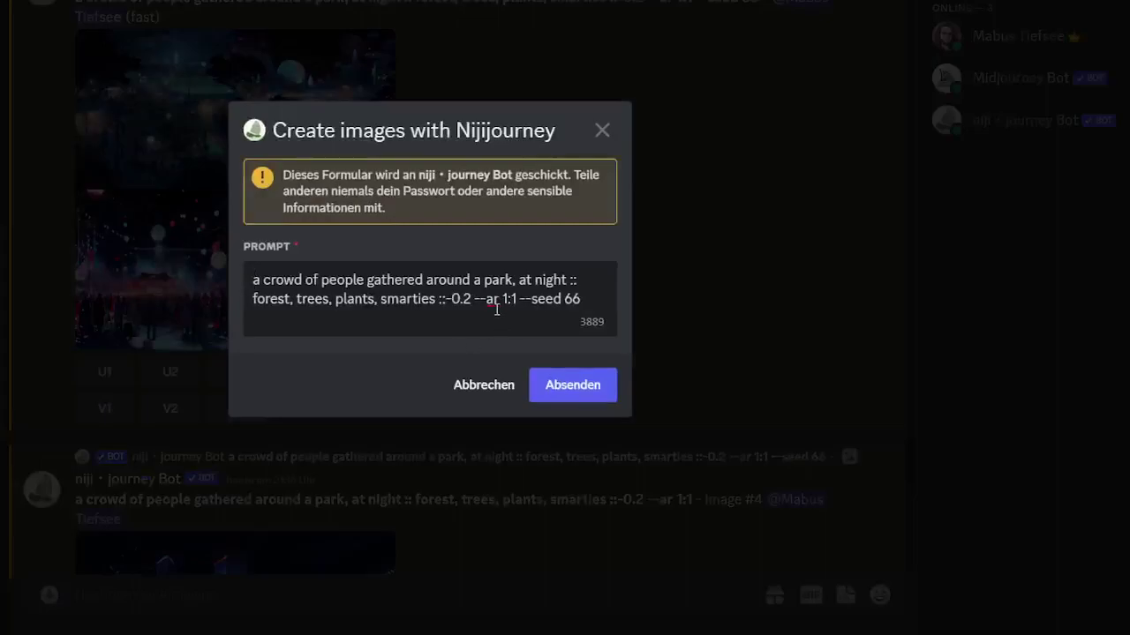
{"action": "double_click", "coordinate": [407, 300]}
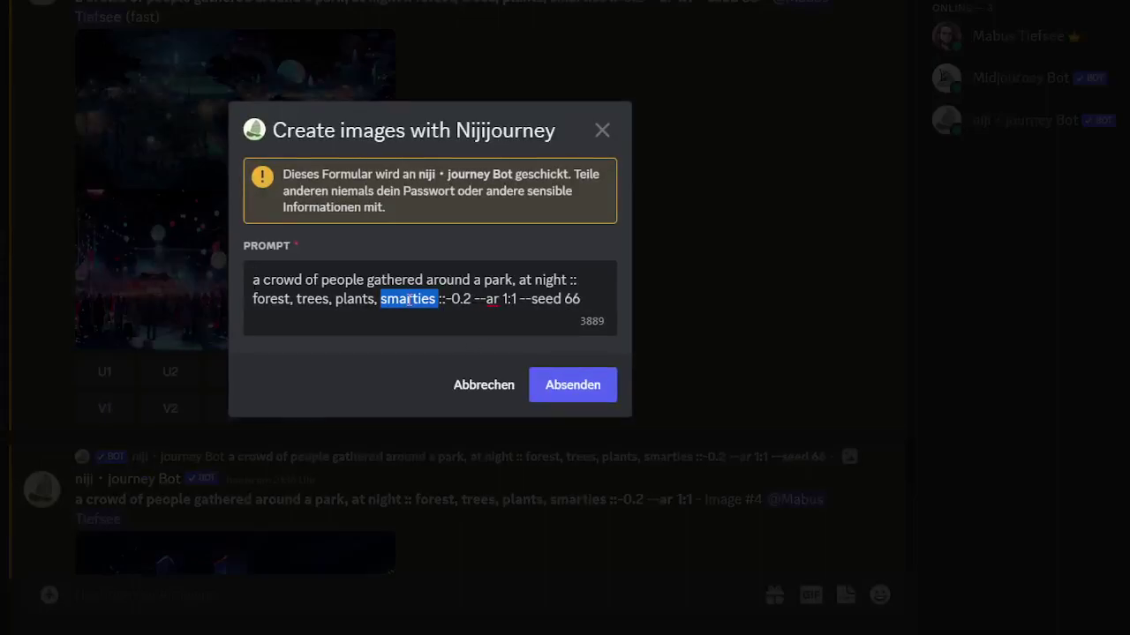
{"action": "type", "text": "honeycom"}
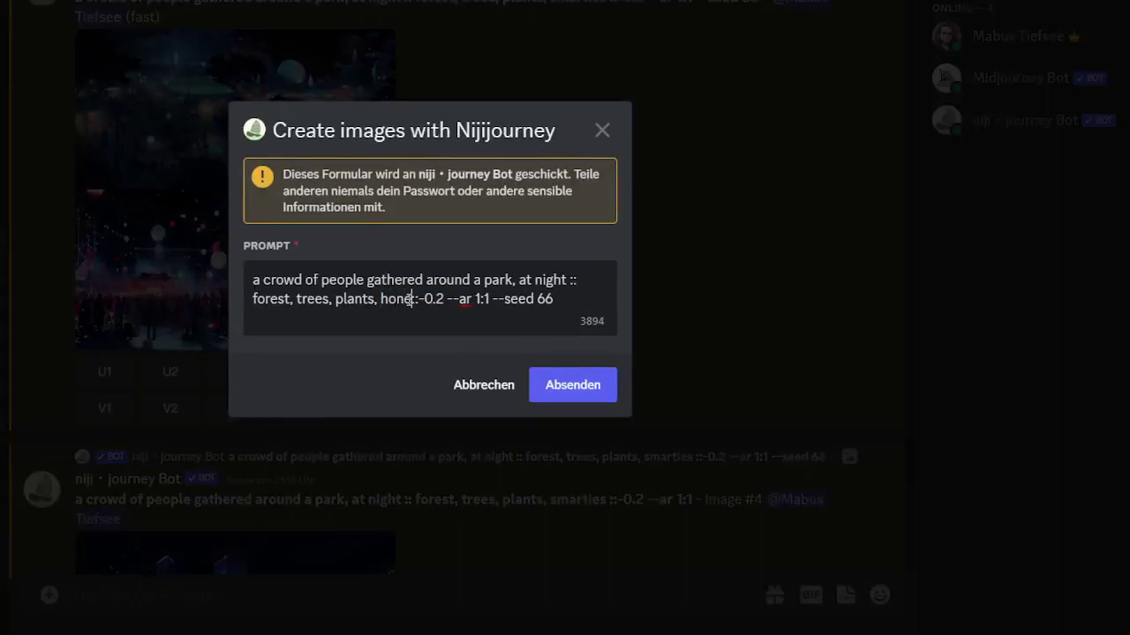
{"action": "type", "text": "bs"}
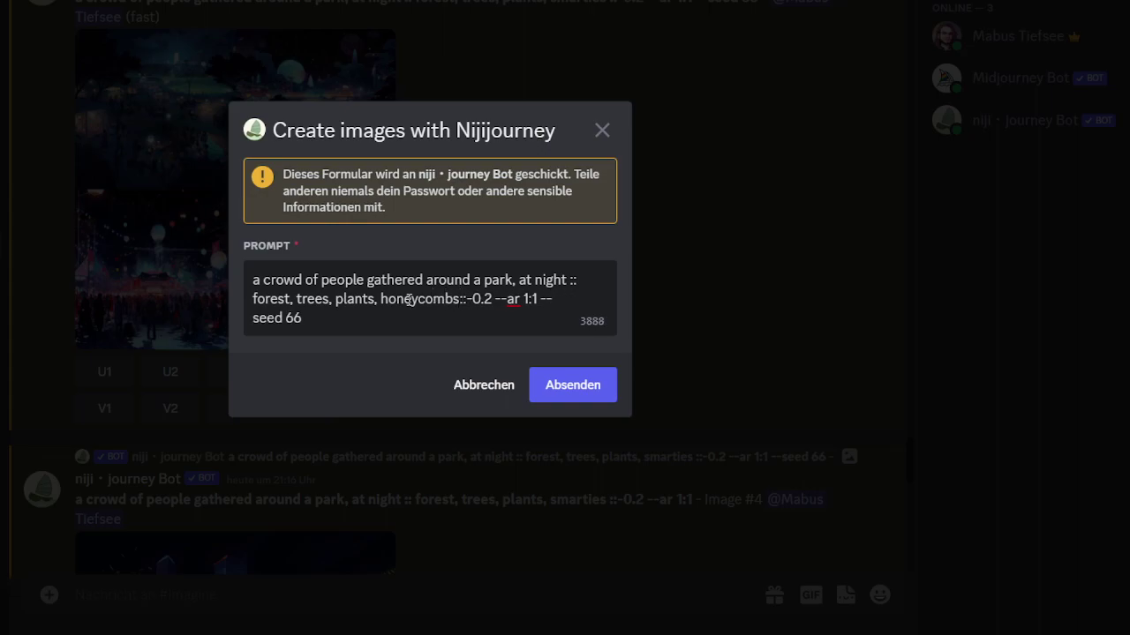
{"action": "left_click", "coordinate": [565, 388]}
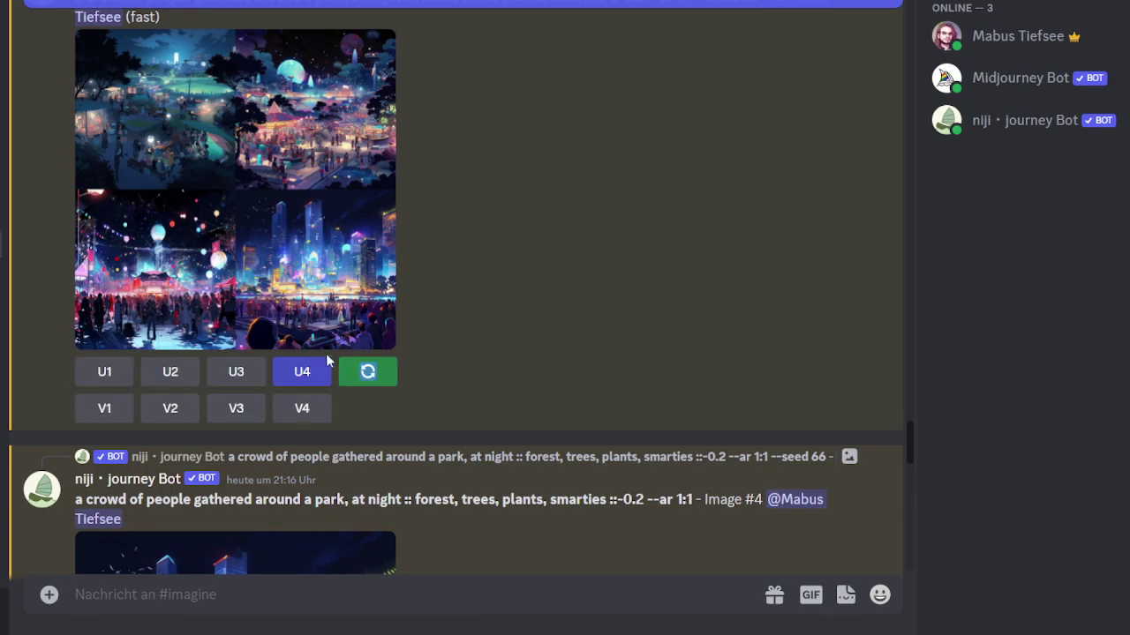
Rerun the "smarties ::-0.2" prompt with "honeycombs" added after "smarties"
{"action": "left_click", "coordinate": [376, 375]}
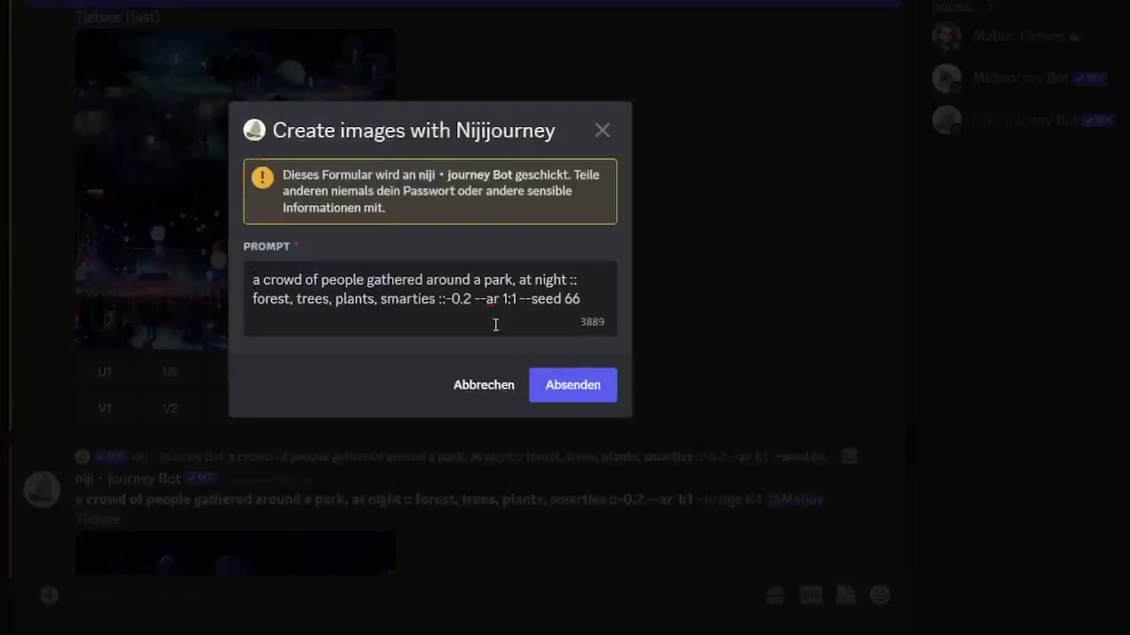
{"action": "left_click", "coordinate": [436, 297]}
{"action": "type", "text": ", "}
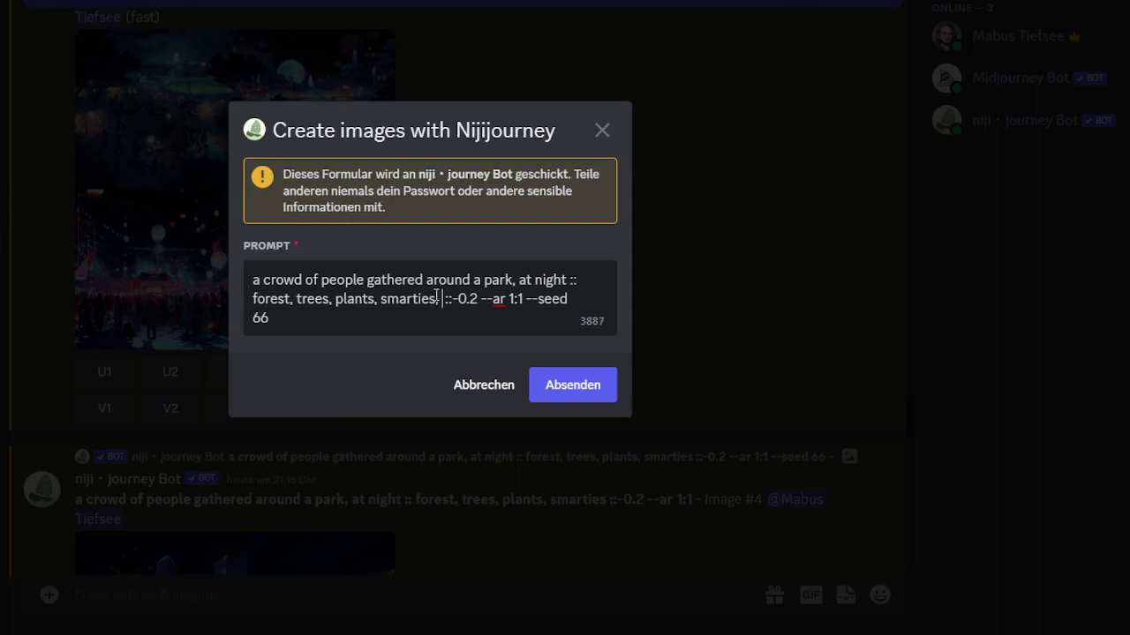
{"action": "type", "text": "honeycombs"}
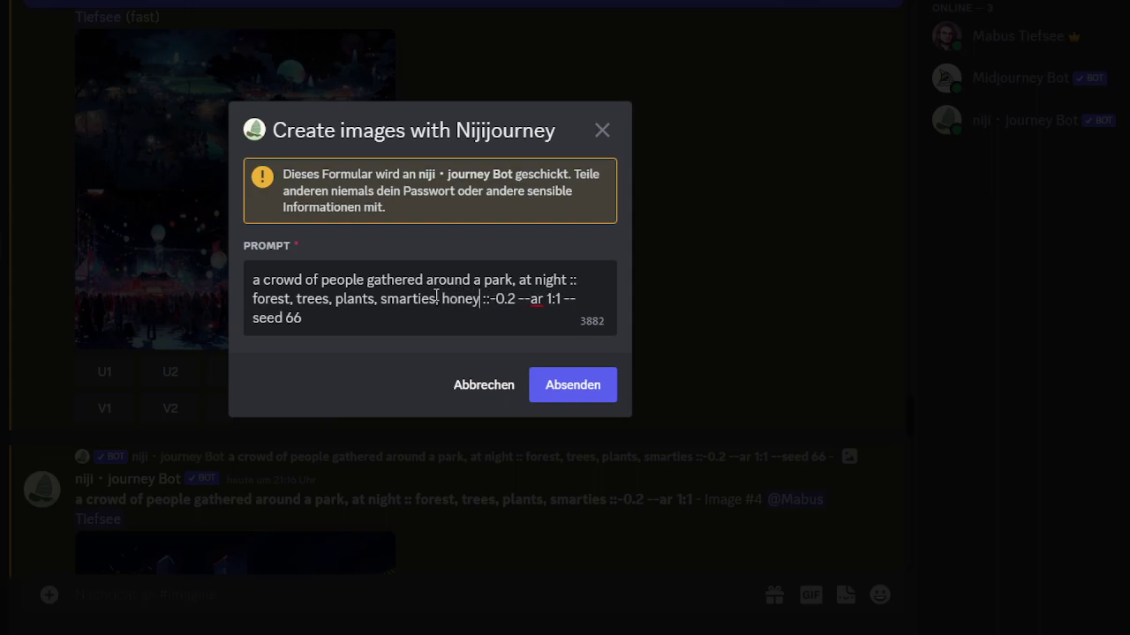
{"action": "left_click", "coordinate": [559, 381]}
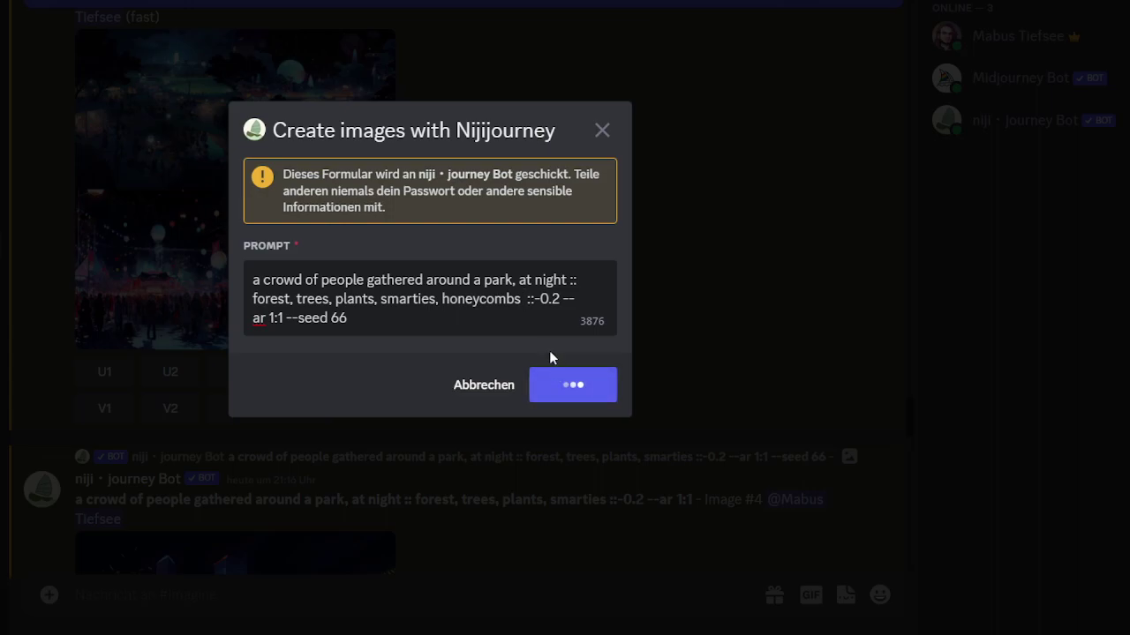
Follow the generation of the "honeycombs" and "smarties, honeycombs" image grids and compare them
{"action": "scroll", "coordinate": [499, 311], "scroll_direction": "up", "scroll_amount": 5}
{"action": "scroll", "coordinate": [500, 318], "scroll_direction": "down", "scroll_amount": 15}
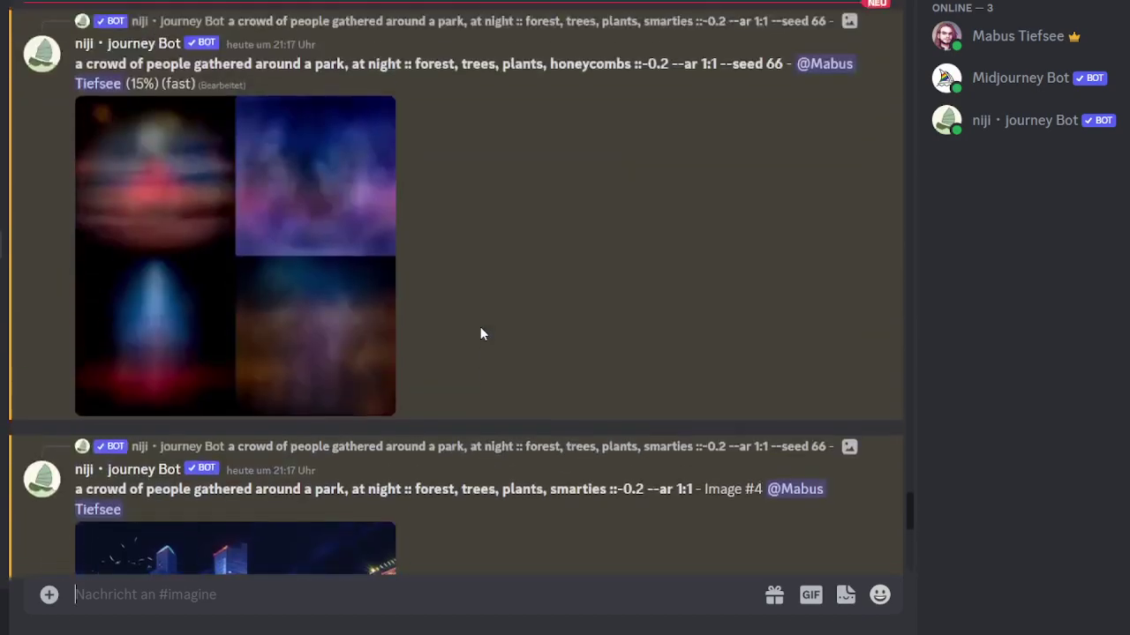
{"action": "scroll", "coordinate": [404, 300], "scroll_direction": "down", "scroll_amount": 6}
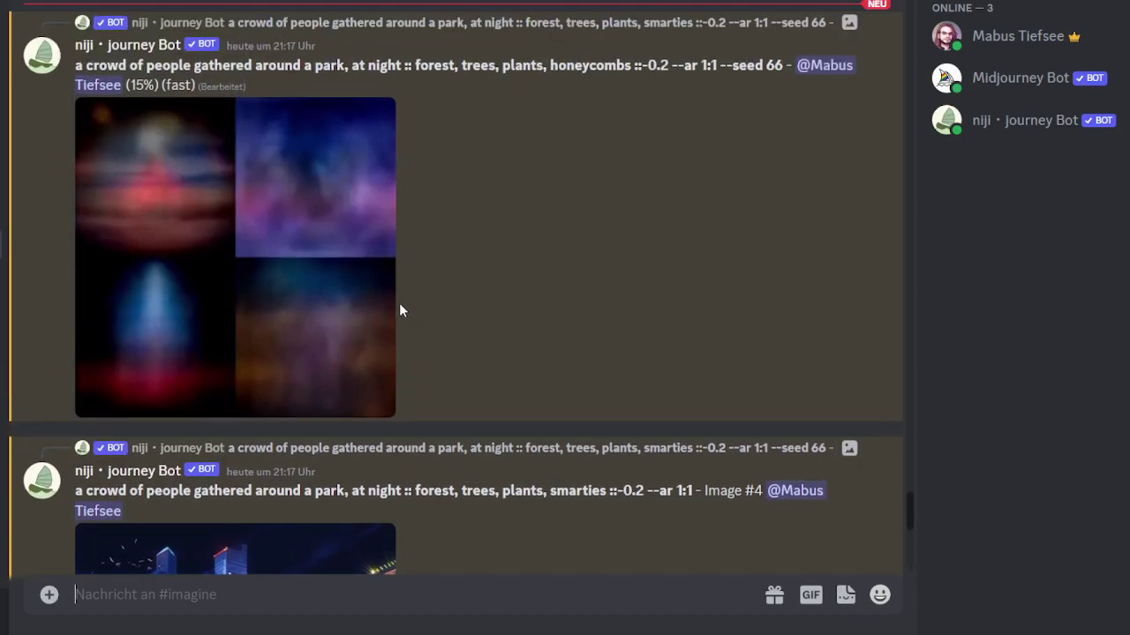
{"action": "scroll", "coordinate": [394, 343], "scroll_direction": "up", "scroll_amount": 3}
{"action": "scroll", "coordinate": [395, 354], "scroll_direction": "up", "scroll_amount": 4}
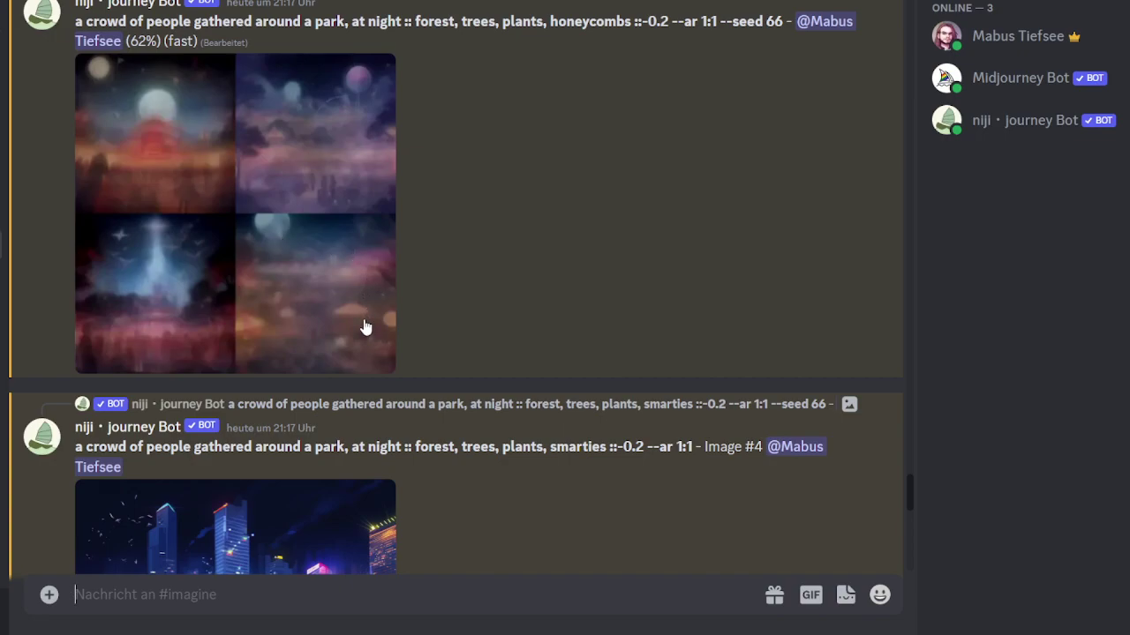
{"action": "scroll", "coordinate": [364, 319], "scroll_direction": "up", "scroll_amount": 2}
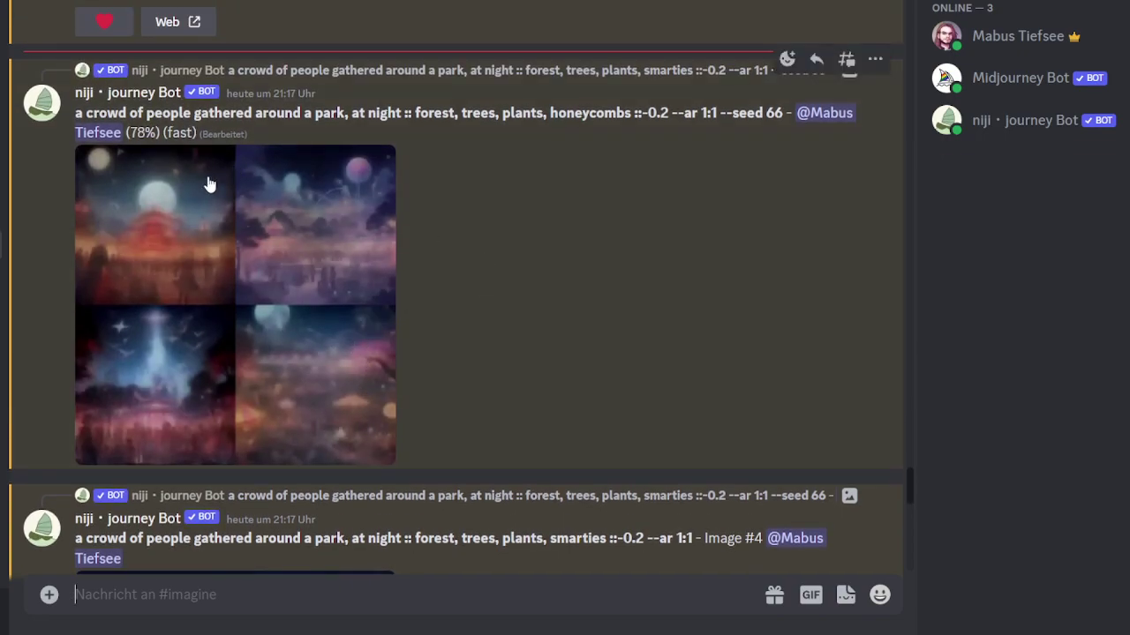
{"action": "scroll", "coordinate": [194, 183], "scroll_direction": "down", "scroll_amount": 2}
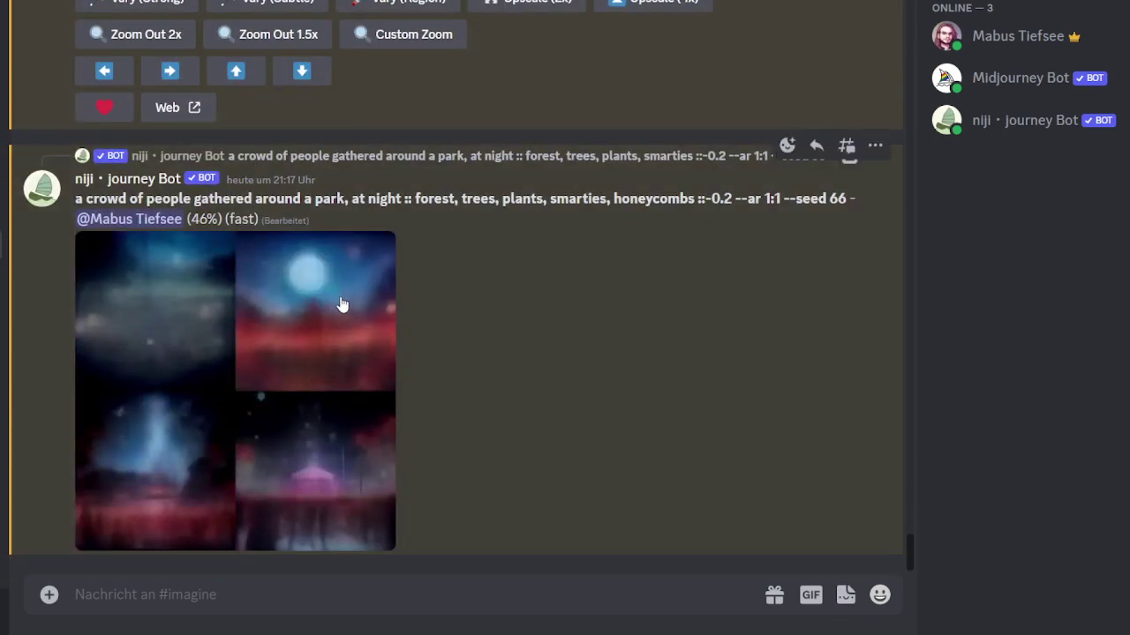
Compare the enlarged upscaled image of the crowd before the city skyline with the enlarged "honeycombs" image grid
{"action": "scroll", "coordinate": [344, 305], "scroll_direction": "up", "scroll_amount": 8}
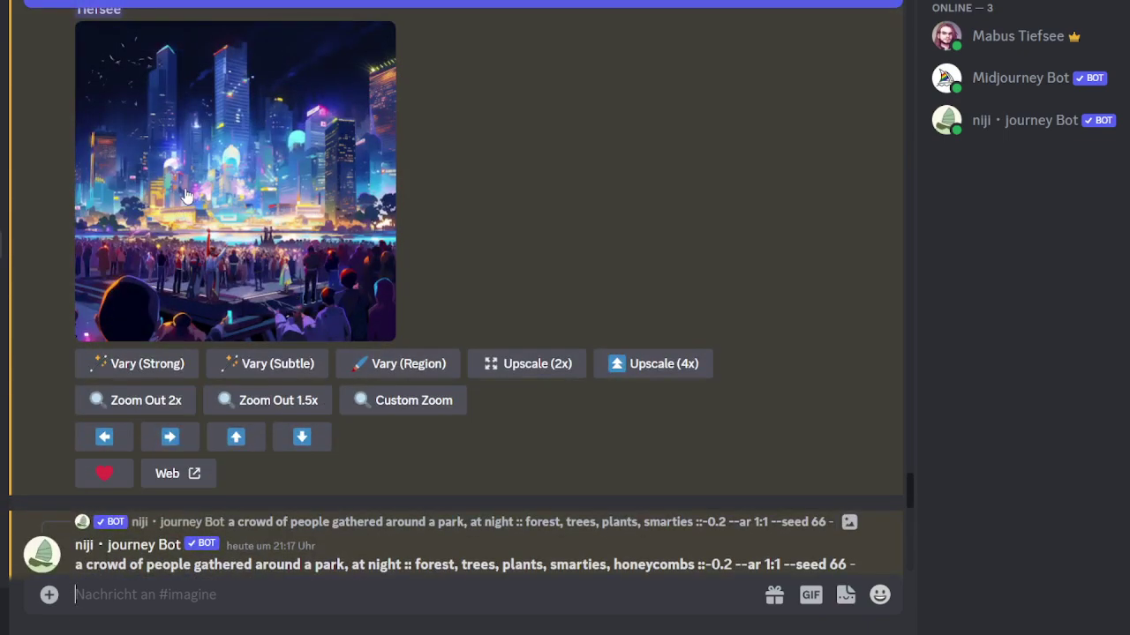
{"action": "left_click", "coordinate": [188, 192]}
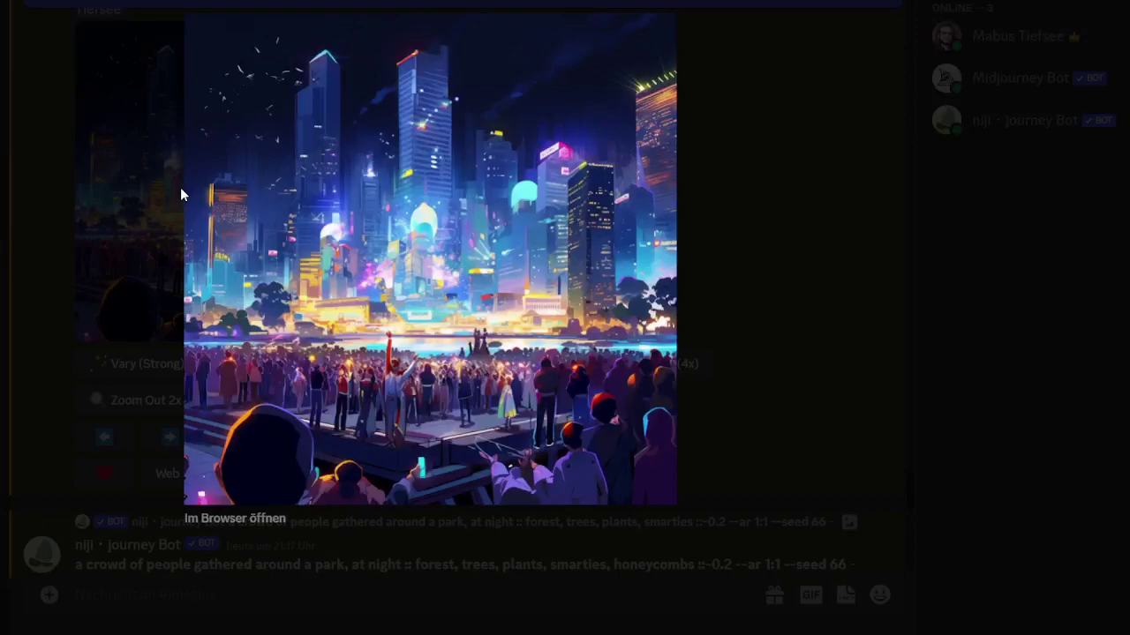
{"action": "left_click", "coordinate": [180, 188]}
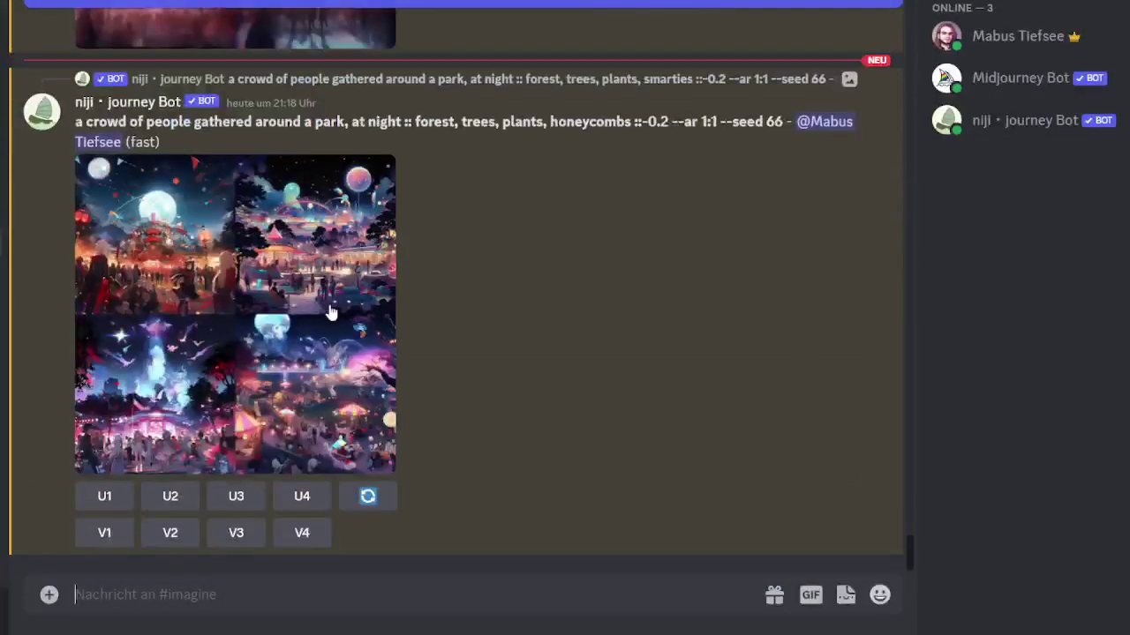
{"action": "left_click", "coordinate": [316, 353]}
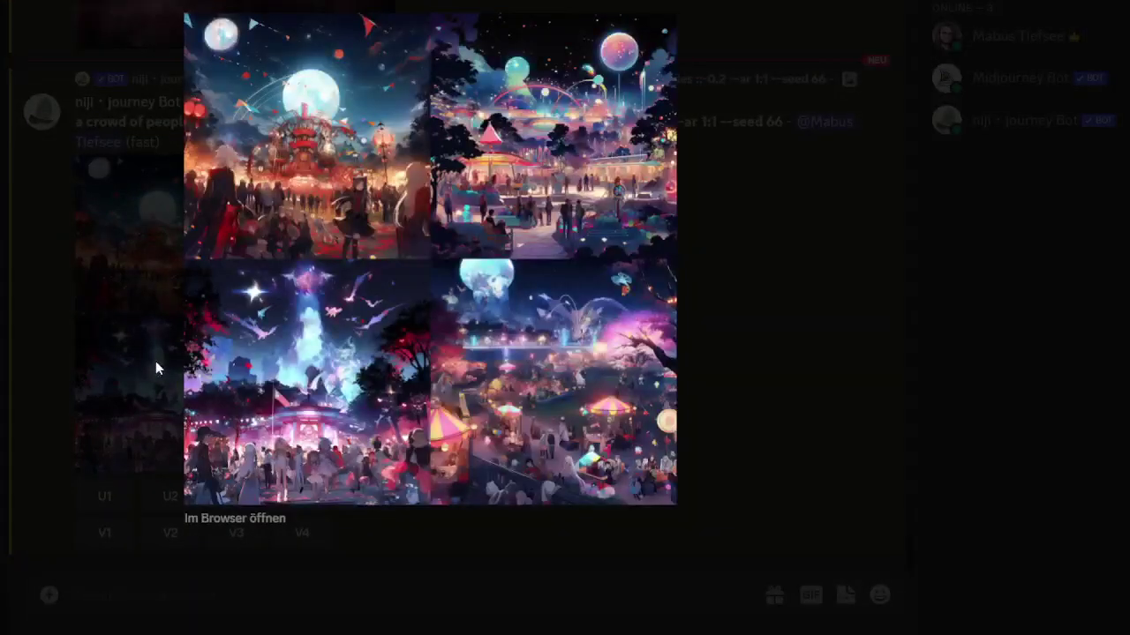
{"action": "left_click", "coordinate": [155, 348]}
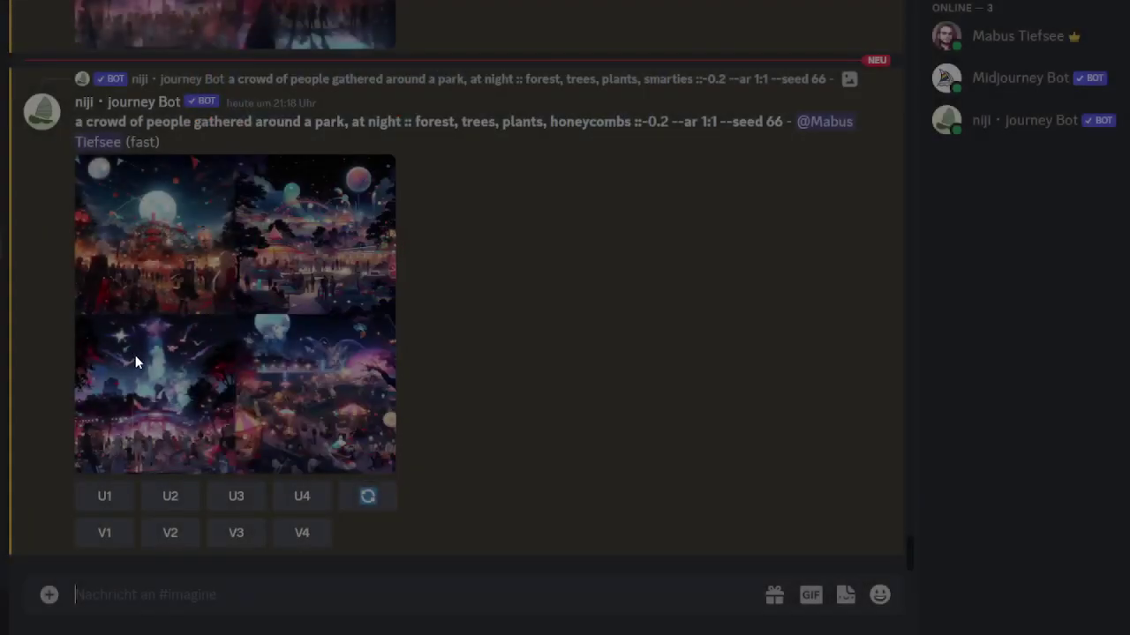
Upscale image 4 of the "honeycombs" grid and inspect the result at enlarged size
{"action": "left_click", "coordinate": [302, 497]}
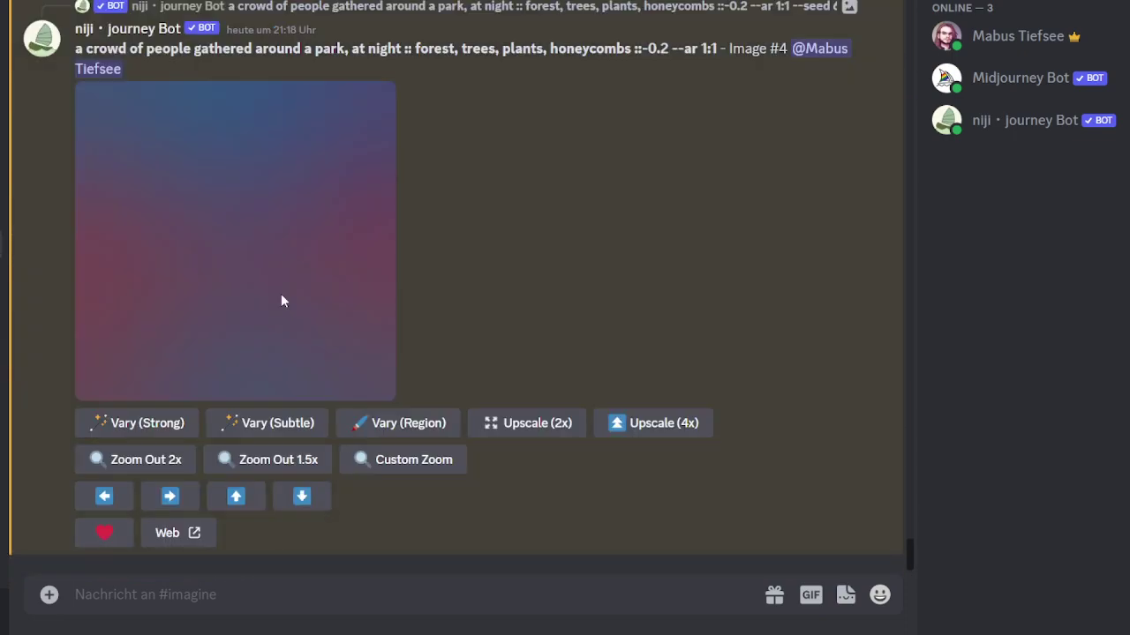
{"action": "left_click", "coordinate": [293, 281]}
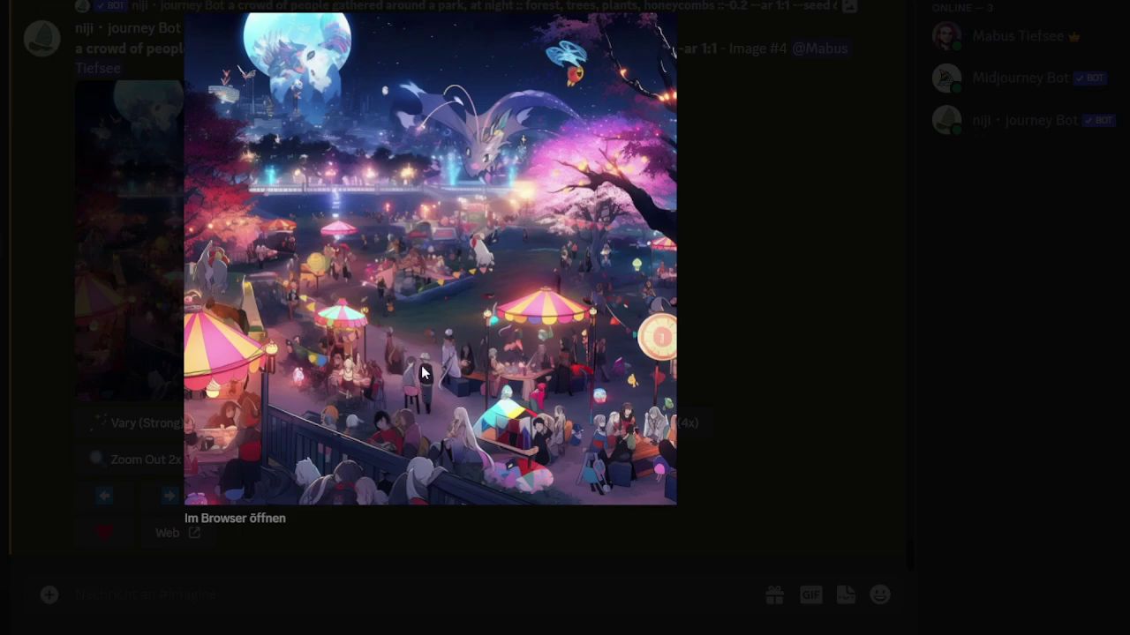
{"action": "left_click", "coordinate": [148, 293]}
Upscale image 4 of the "smarties, honeycombs" grid
{"action": "scroll", "coordinate": [477, 293], "scroll_direction": "up", "scroll_amount": 5}
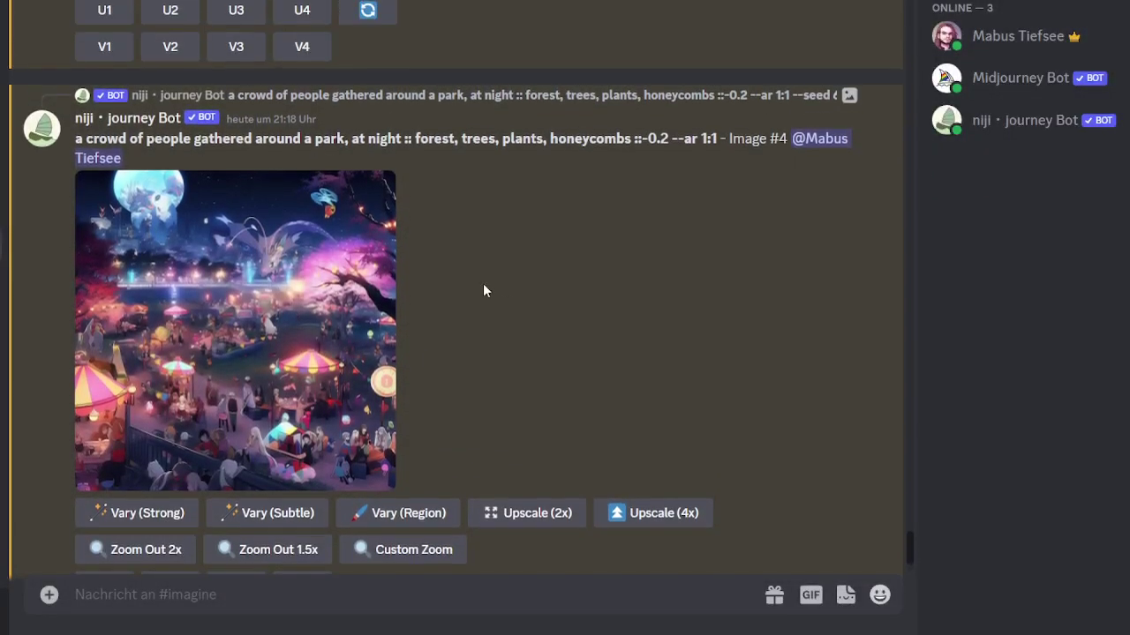
{"action": "left_click", "coordinate": [303, 380]}
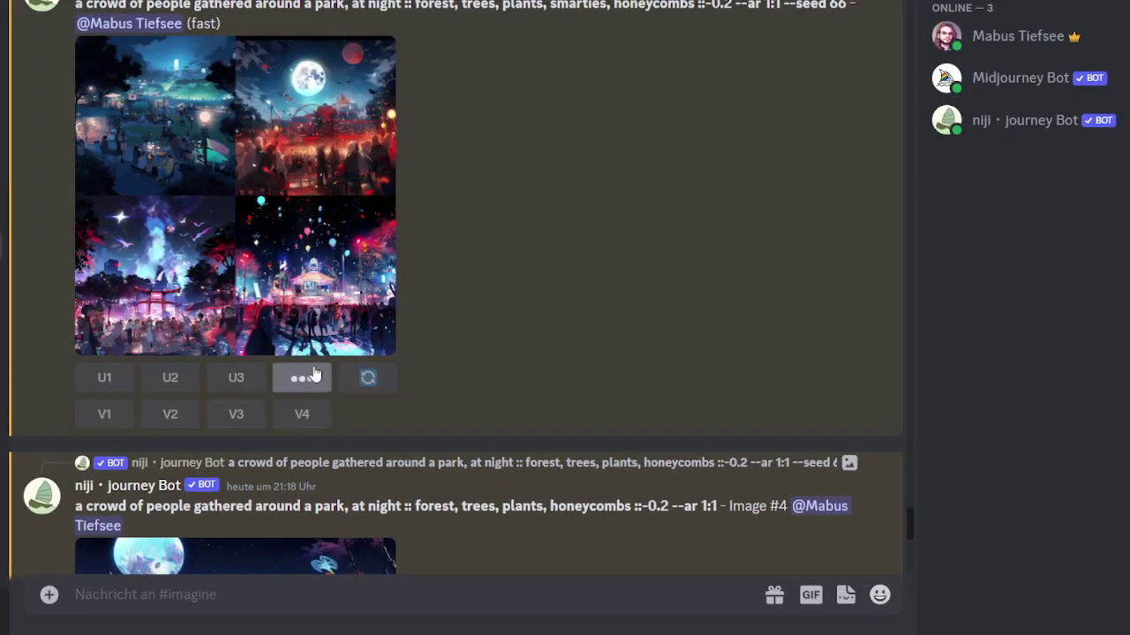
Highlight the base prompt and the added words "smarties, honeycombs", and inspect that prompt's upscaled image 4 at enlarged size
{"action": "scroll", "coordinate": [439, 256], "scroll_direction": "up", "scroll_amount": 3}
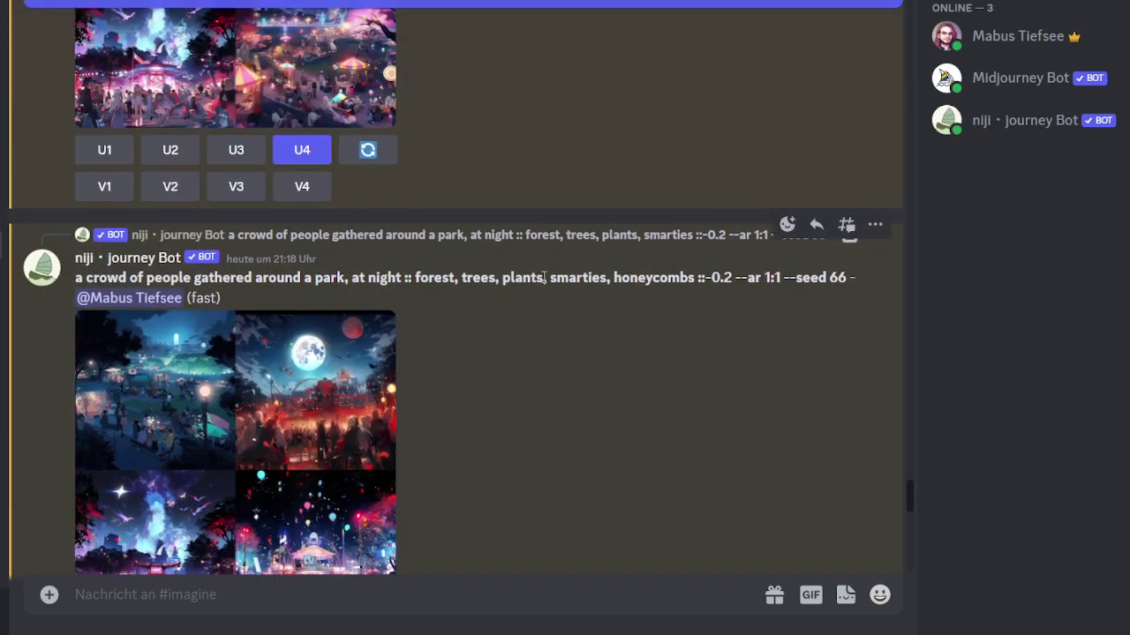
{"action": "scroll", "coordinate": [573, 282], "scroll_direction": "down", "scroll_amount": 1}
{"action": "left_click_drag", "start_coordinate": [547, 184], "coordinate": [75, 185]}
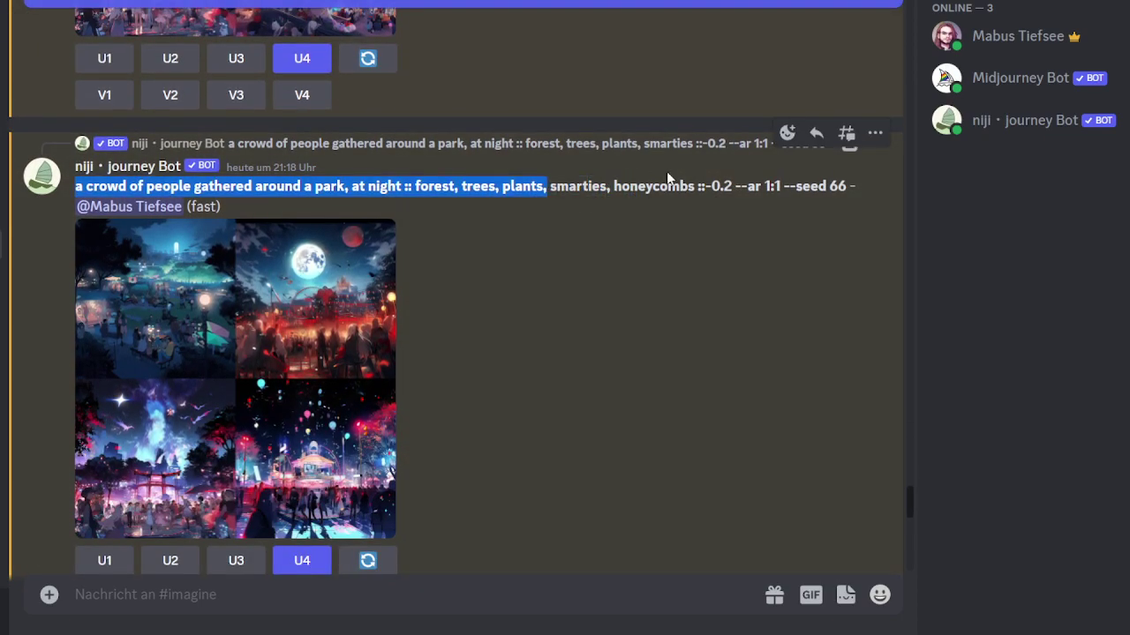
{"action": "left_click_drag", "start_coordinate": [549, 185], "coordinate": [695, 184]}
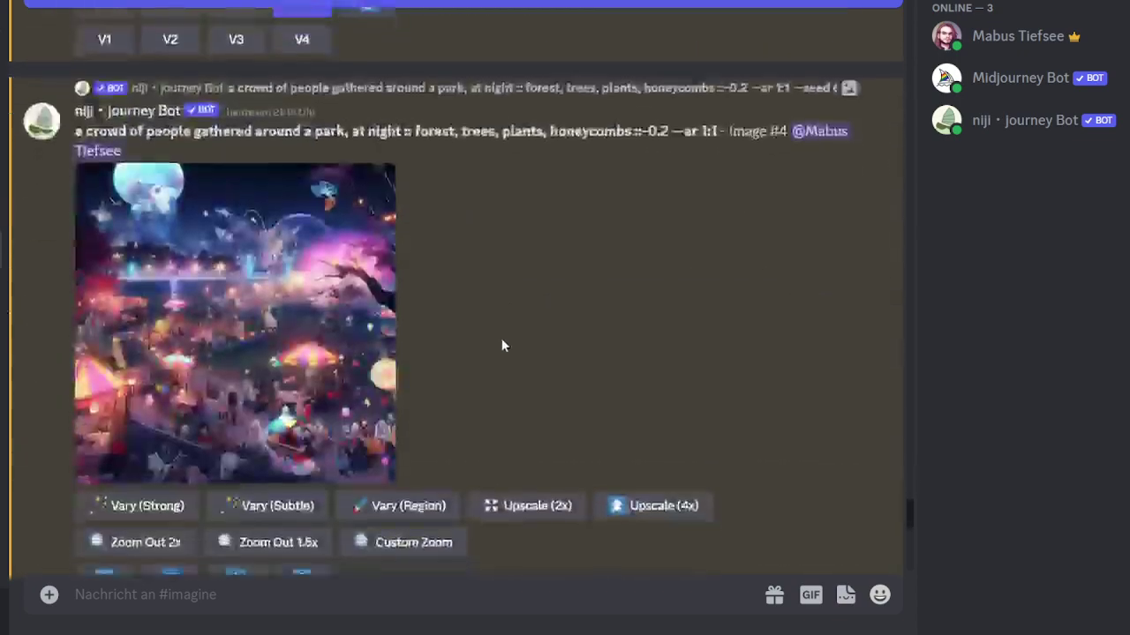
{"action": "left_click", "coordinate": [316, 315]}
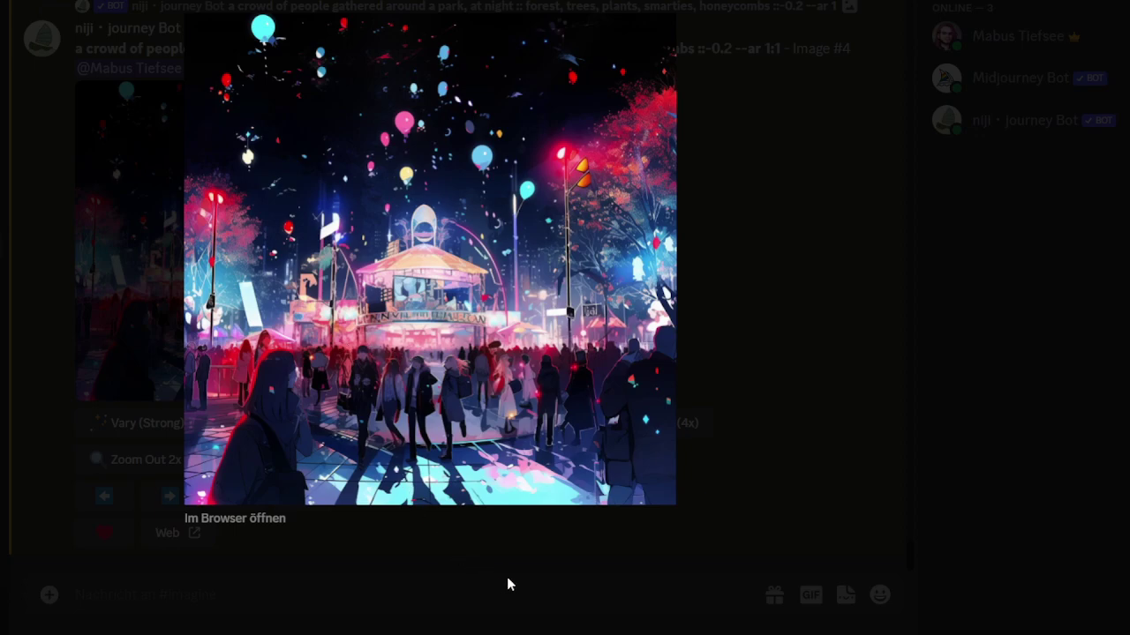
{"action": "left_click", "coordinate": [563, 537]}
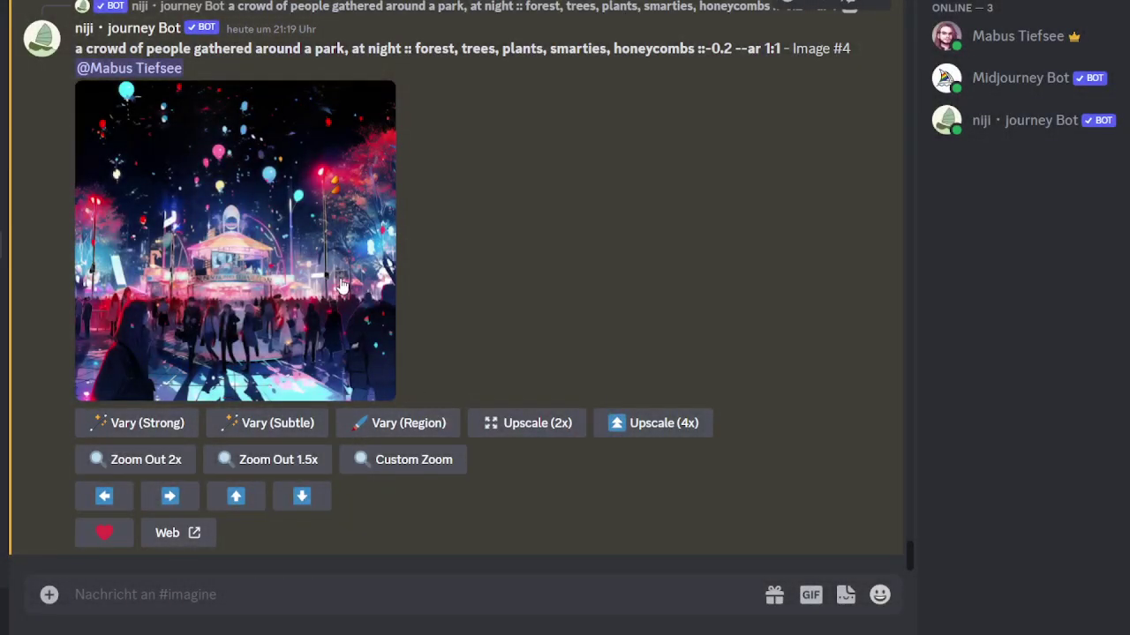